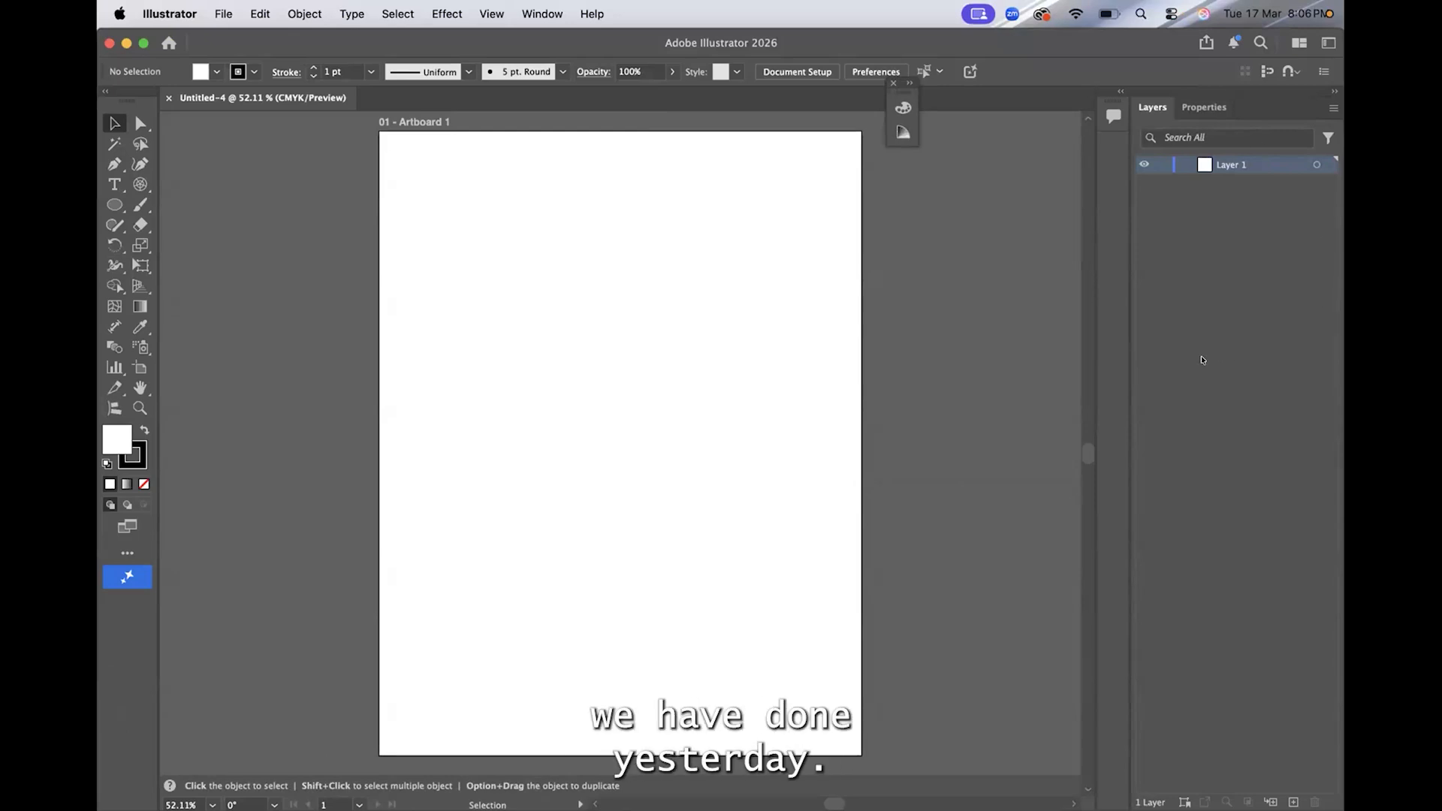
key(ctrl+a)
drag(103, 113, 151, 133)
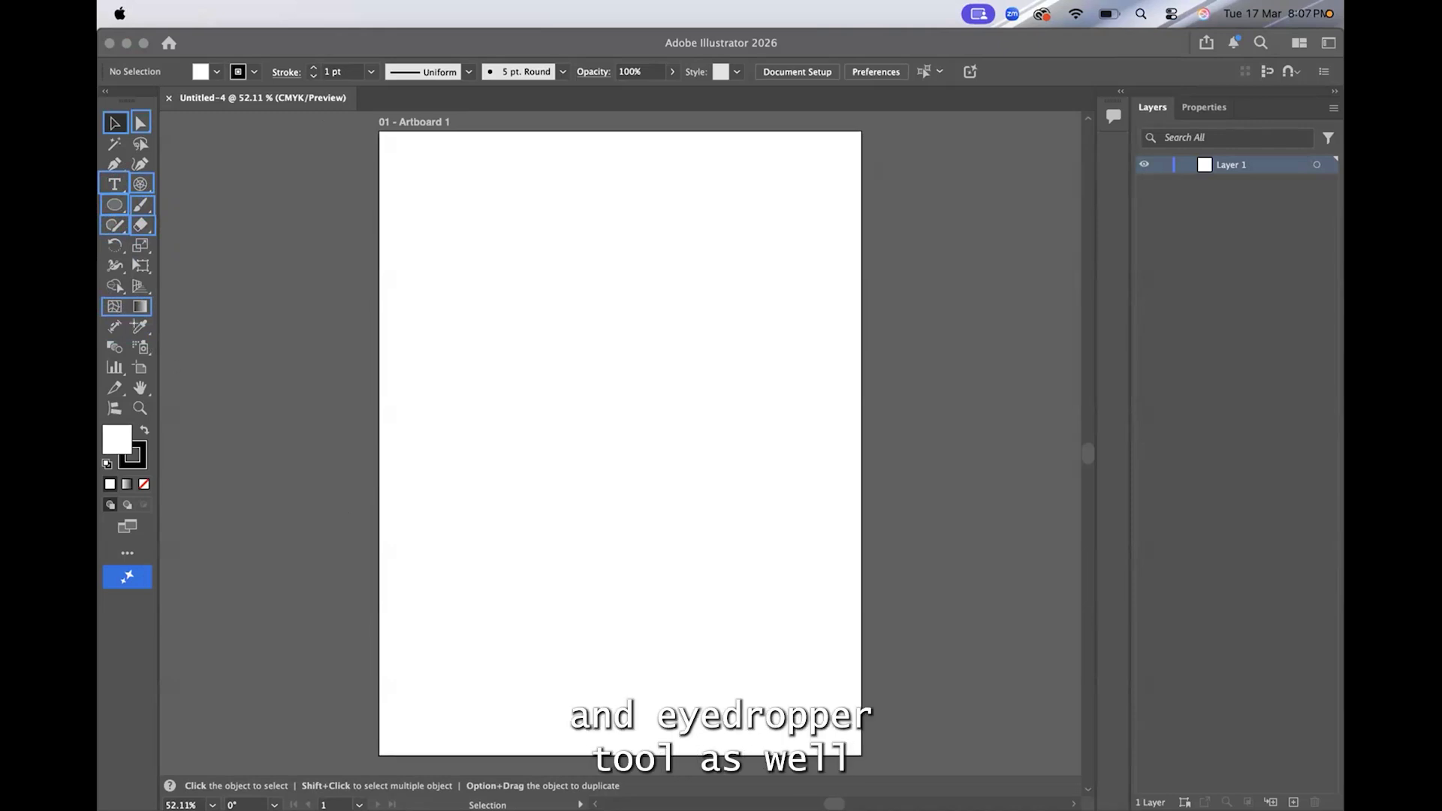
click(140, 326)
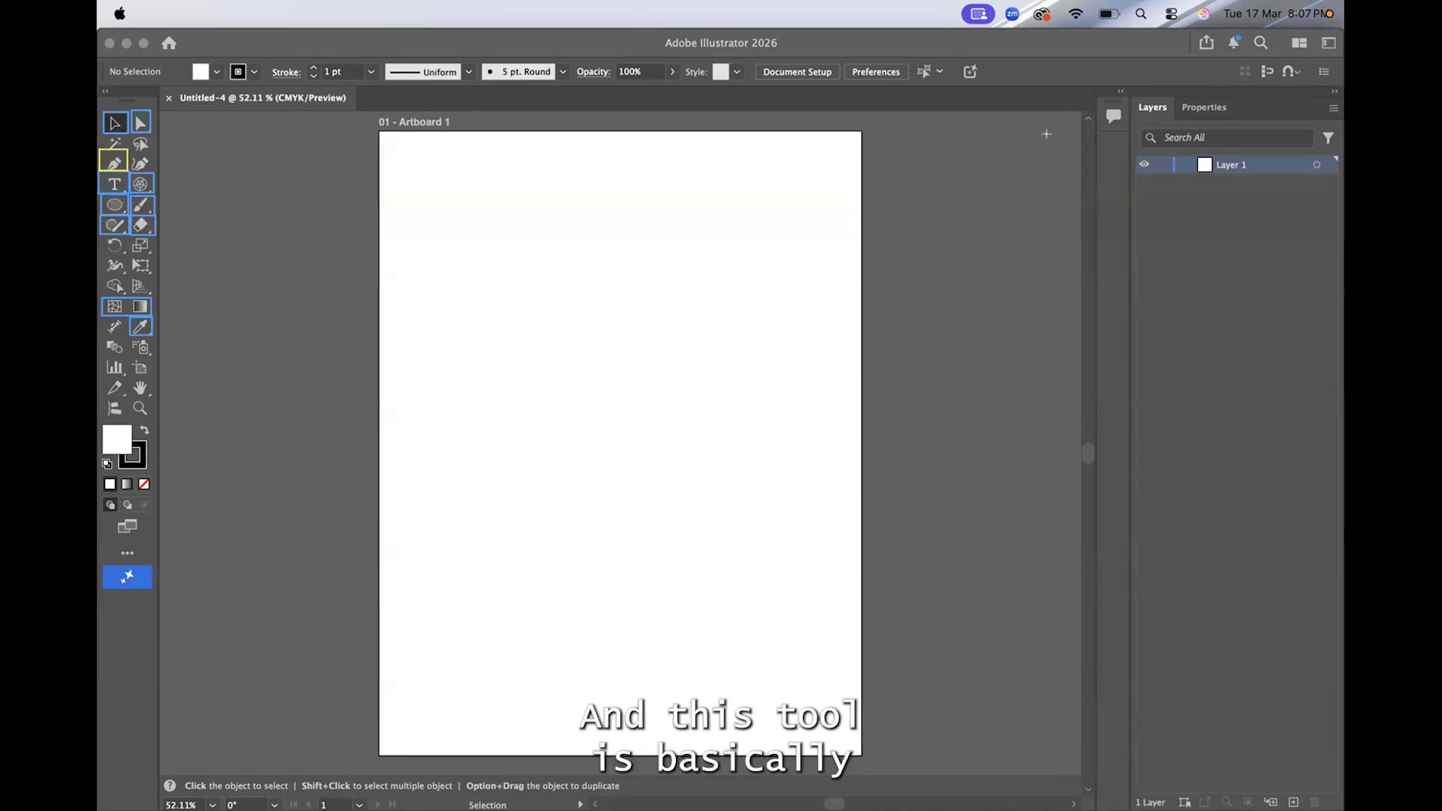
click(1165, 223)
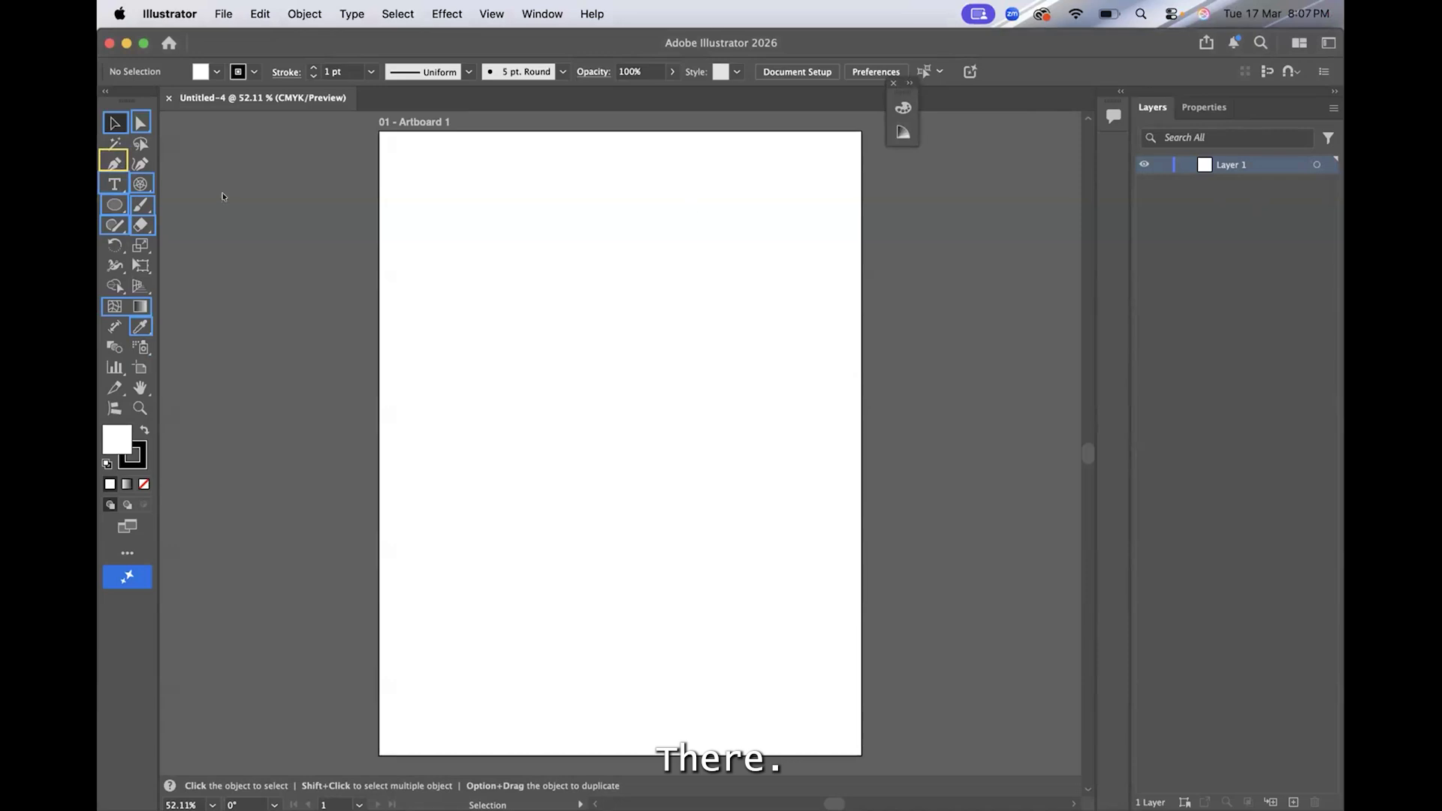
Draw a closed six-point arrow-like polygon with straight Pen tool segments in the artboard's upper-left area, its first edge about 138 pt long
drag(113, 161, 171, 163)
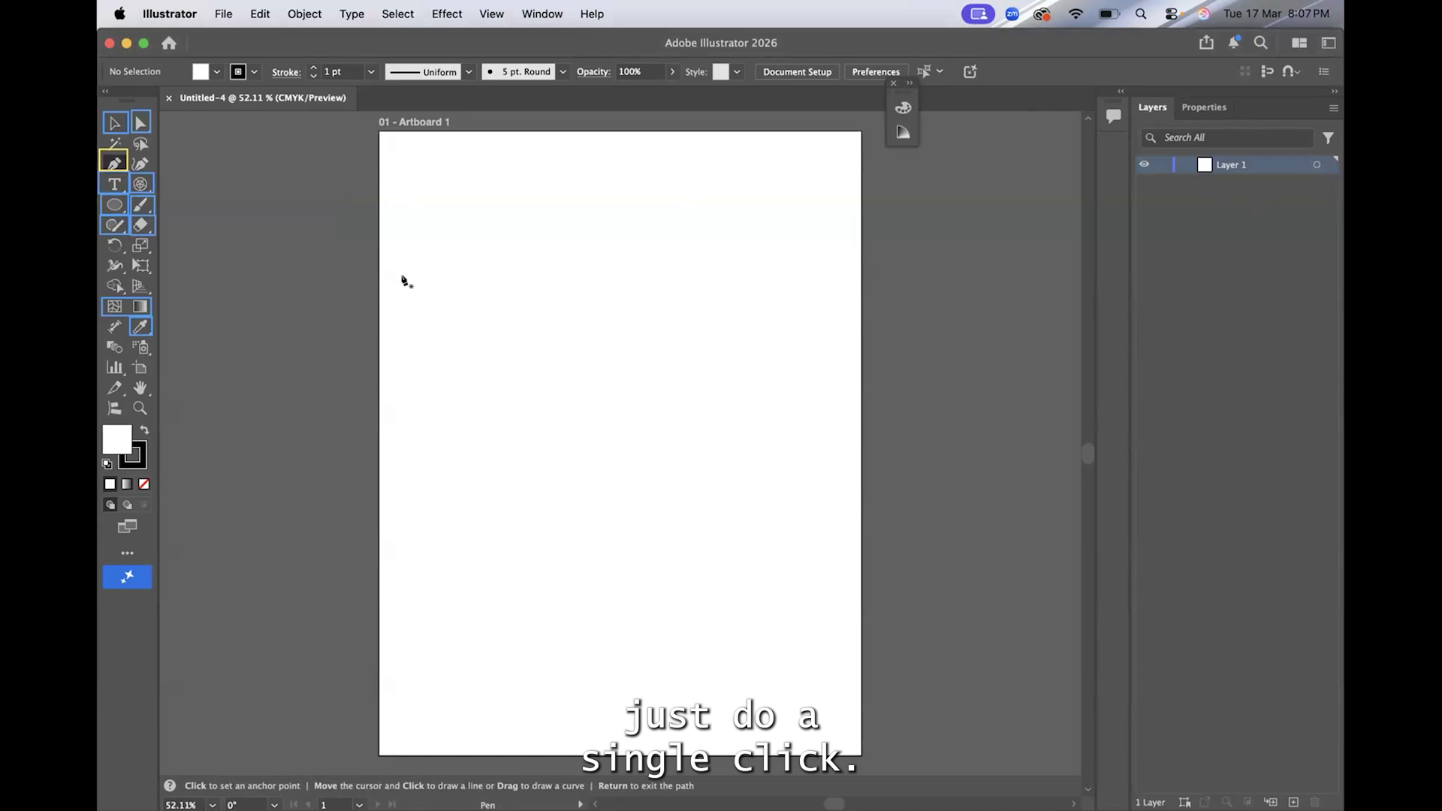
click(414, 196)
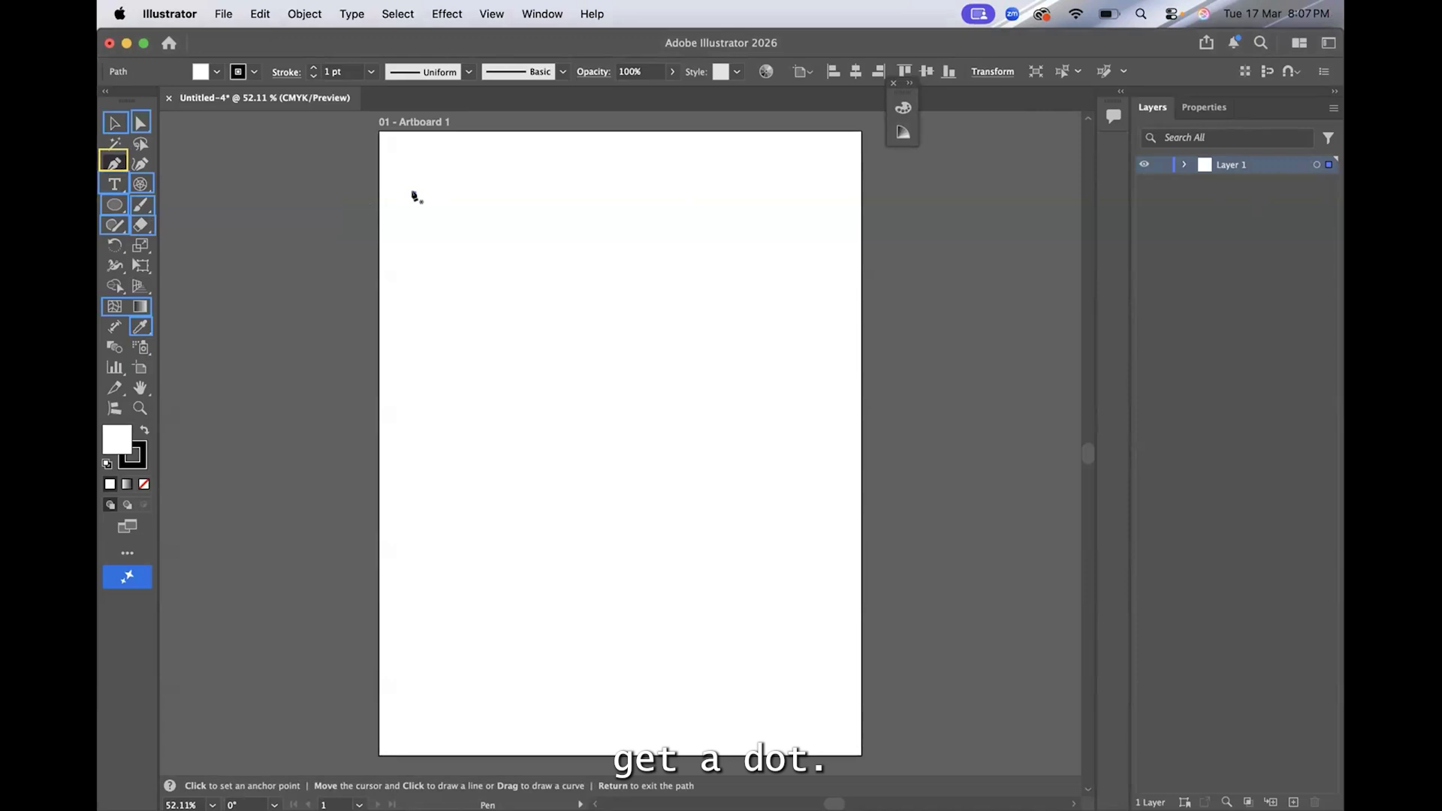
click(520, 174)
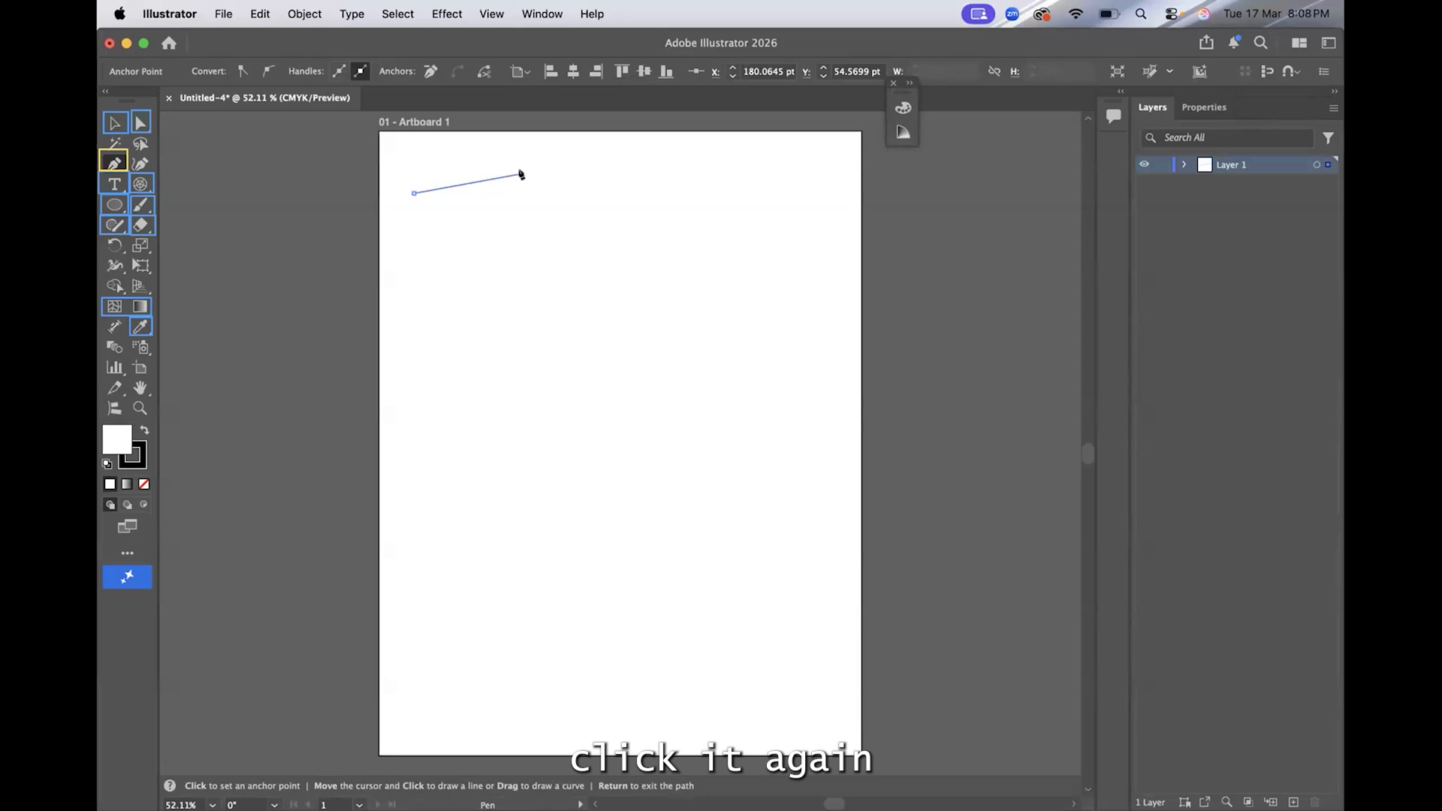
click(580, 251)
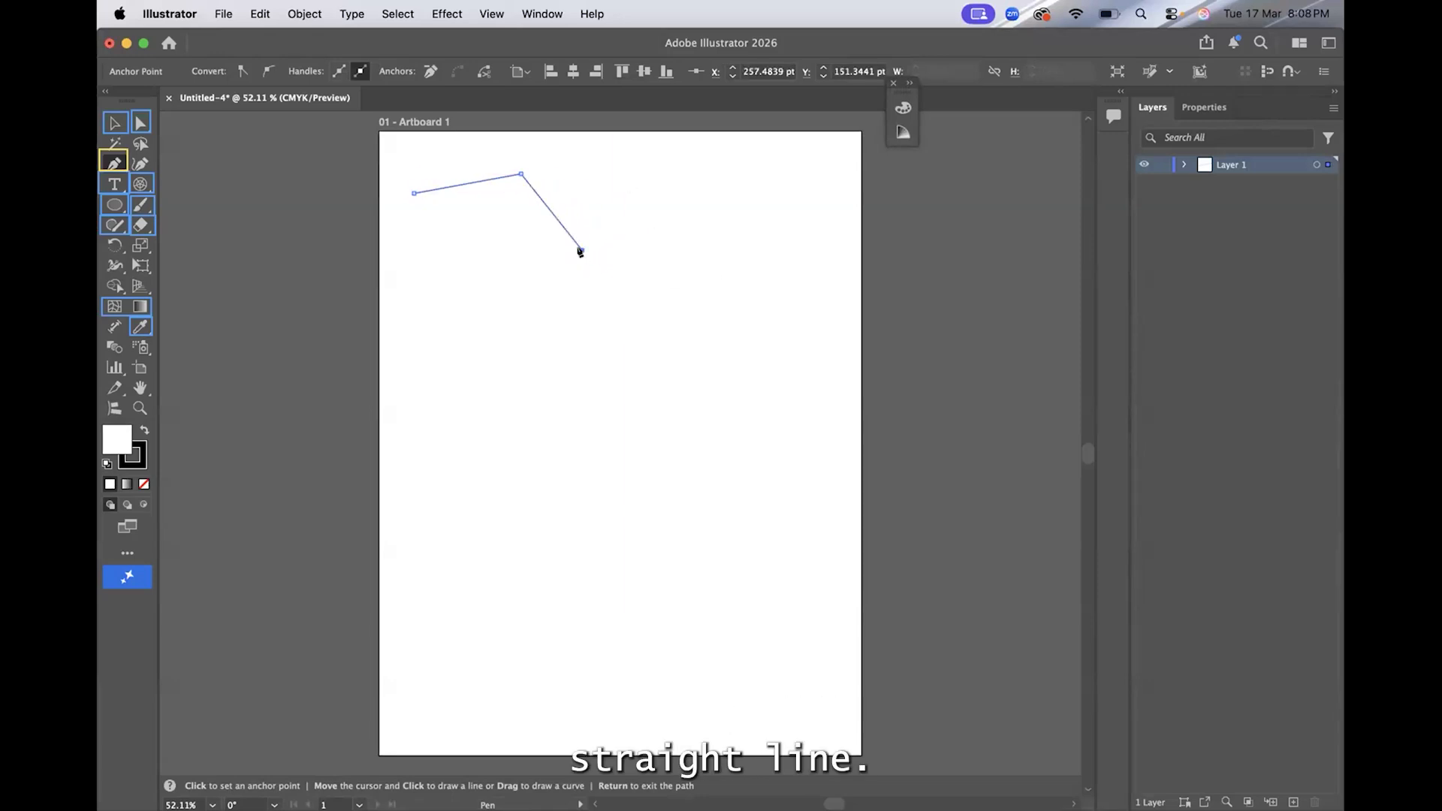
click(530, 322)
click(434, 317)
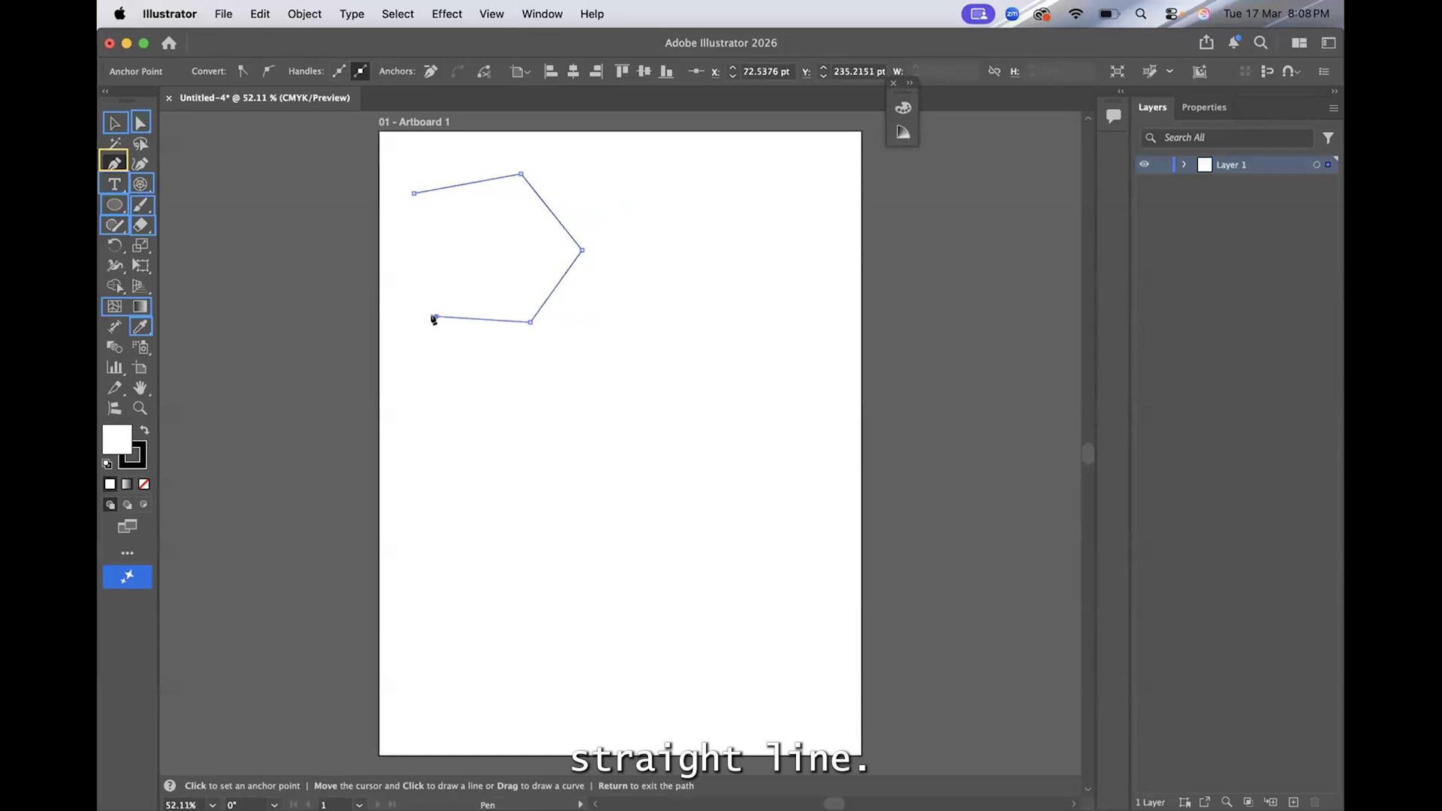
click(466, 251)
click(415, 194)
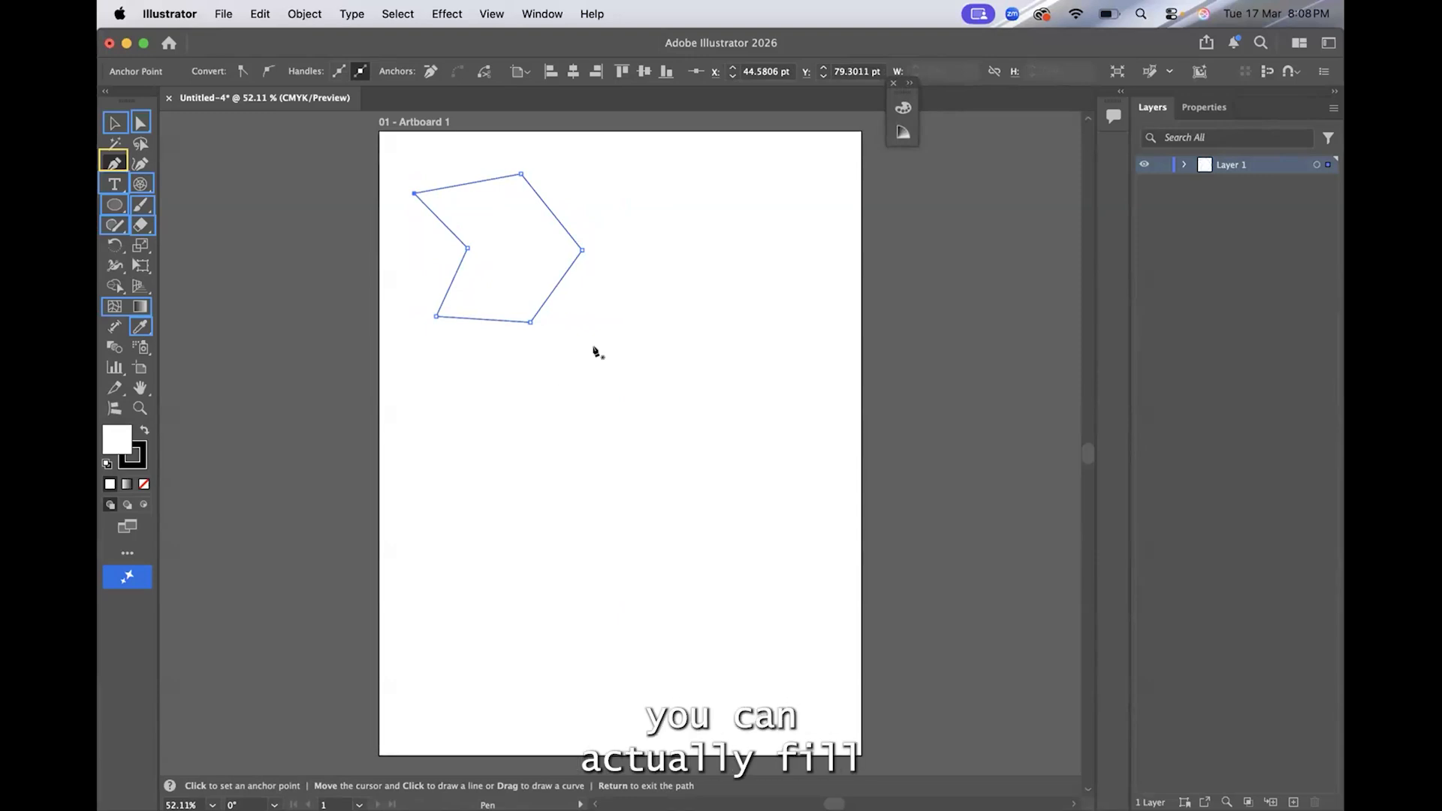
Select the closed polygon and give it an orange fill
click(108, 121)
click(317, 318)
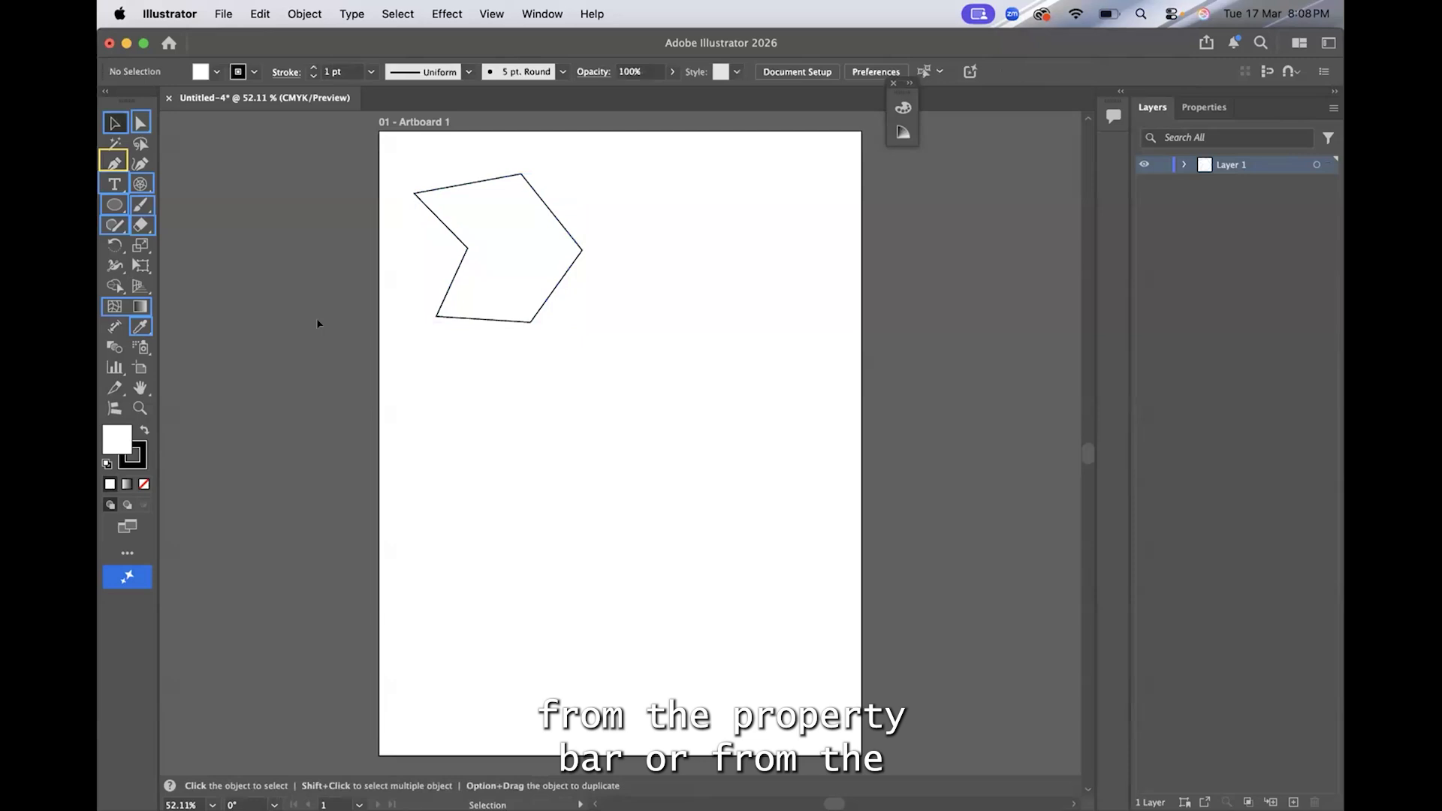
click(452, 239)
click(210, 66)
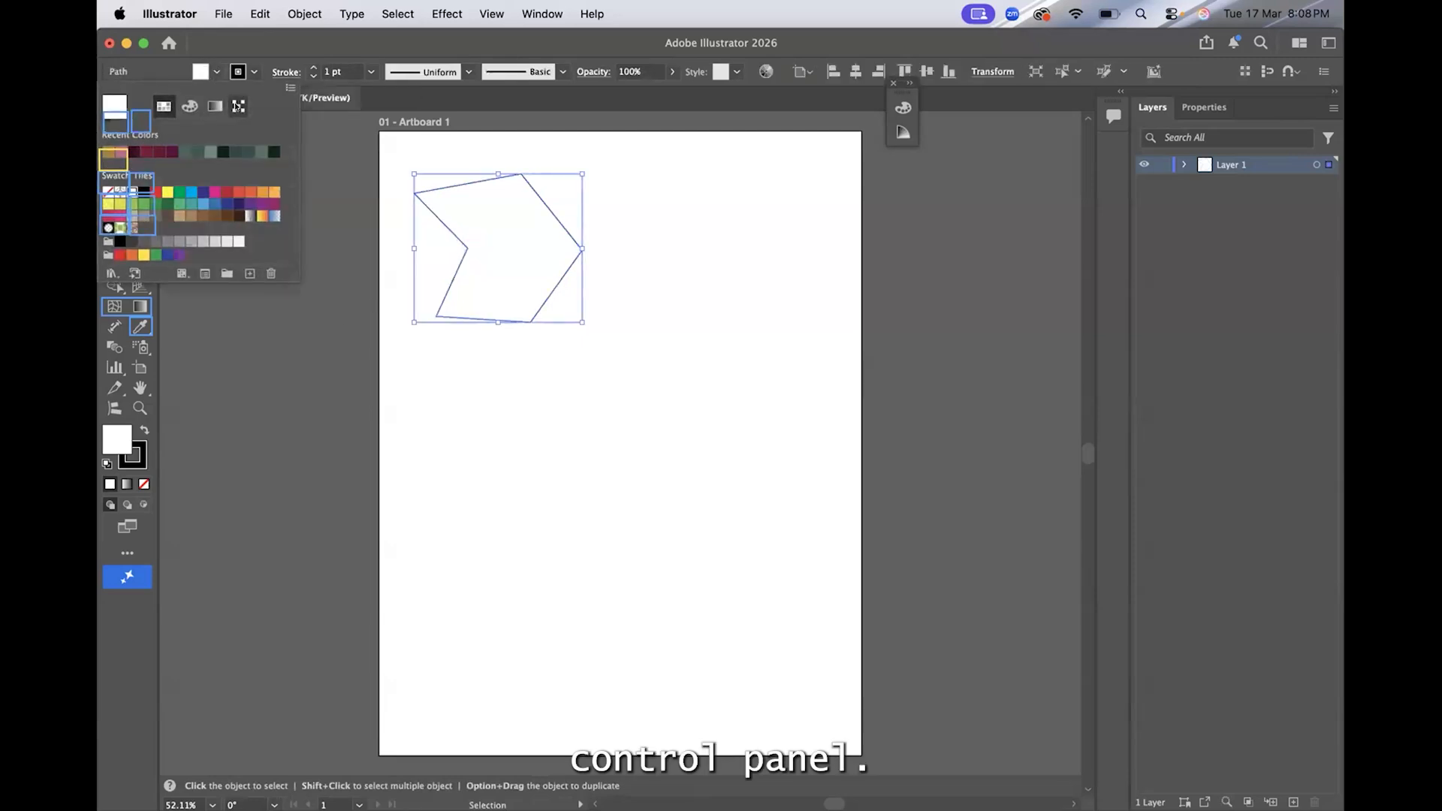
click(241, 194)
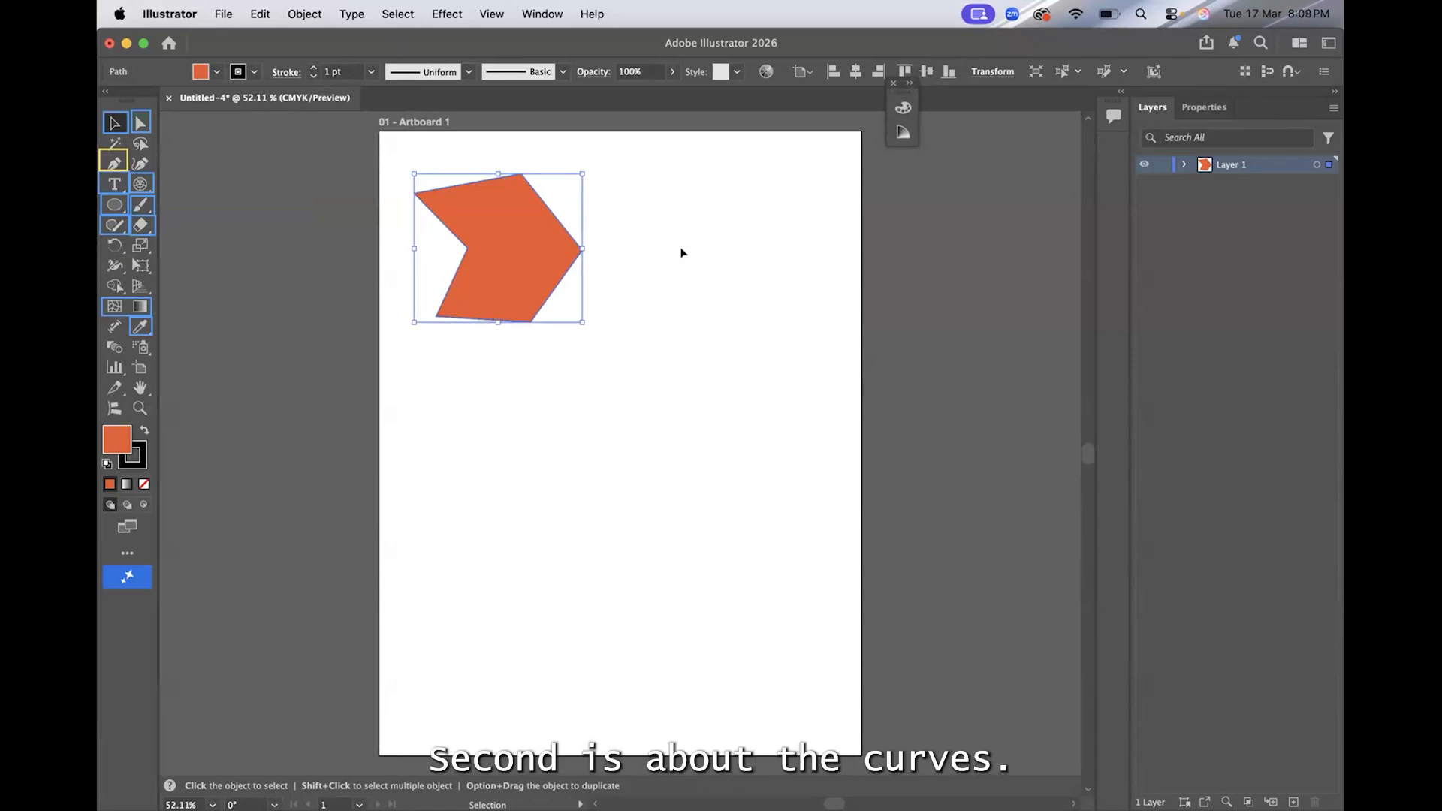
Draw an open Pen path at about Y 396 pt, starting with a straight run and continuing in four alternating down-and-up curves
click(113, 162)
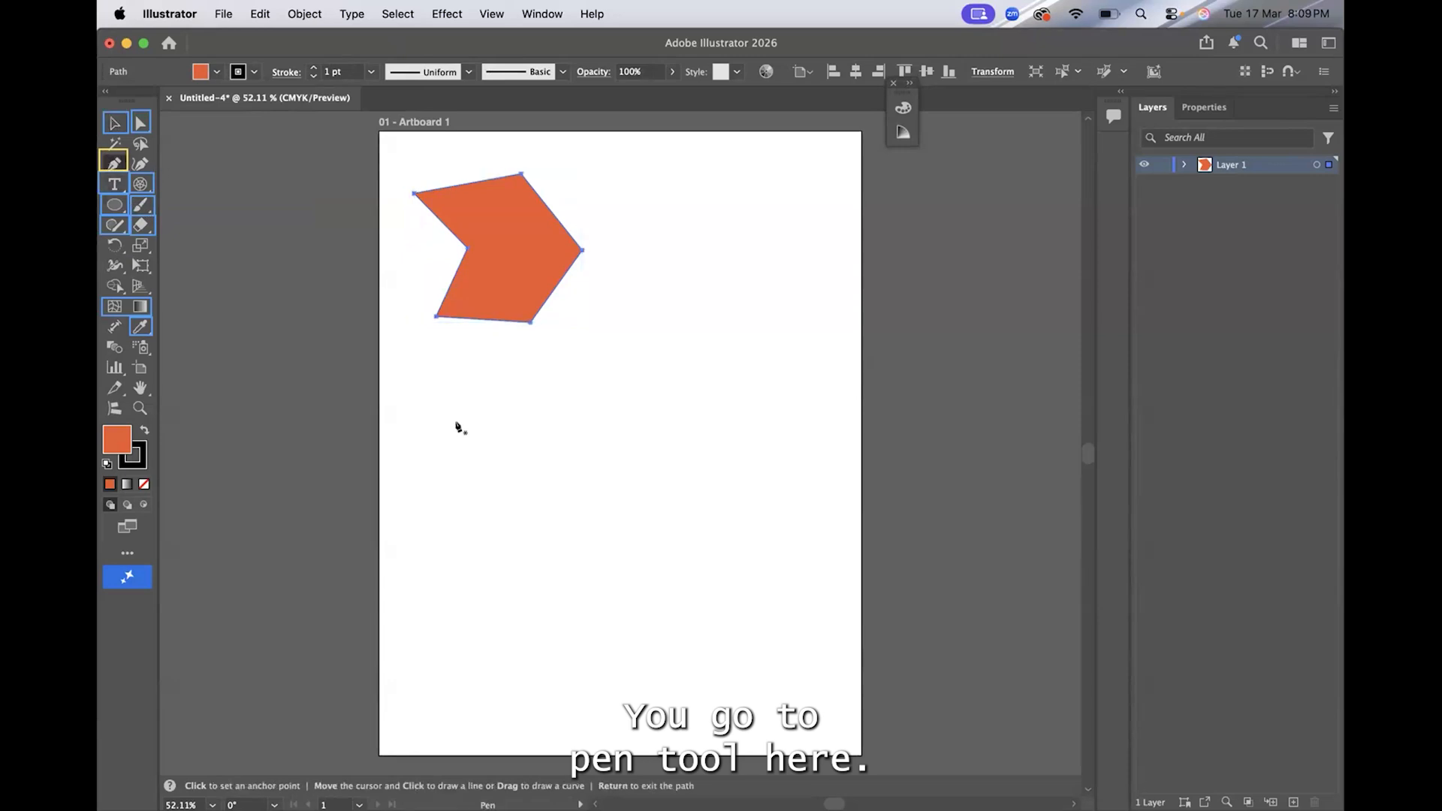
click(399, 442)
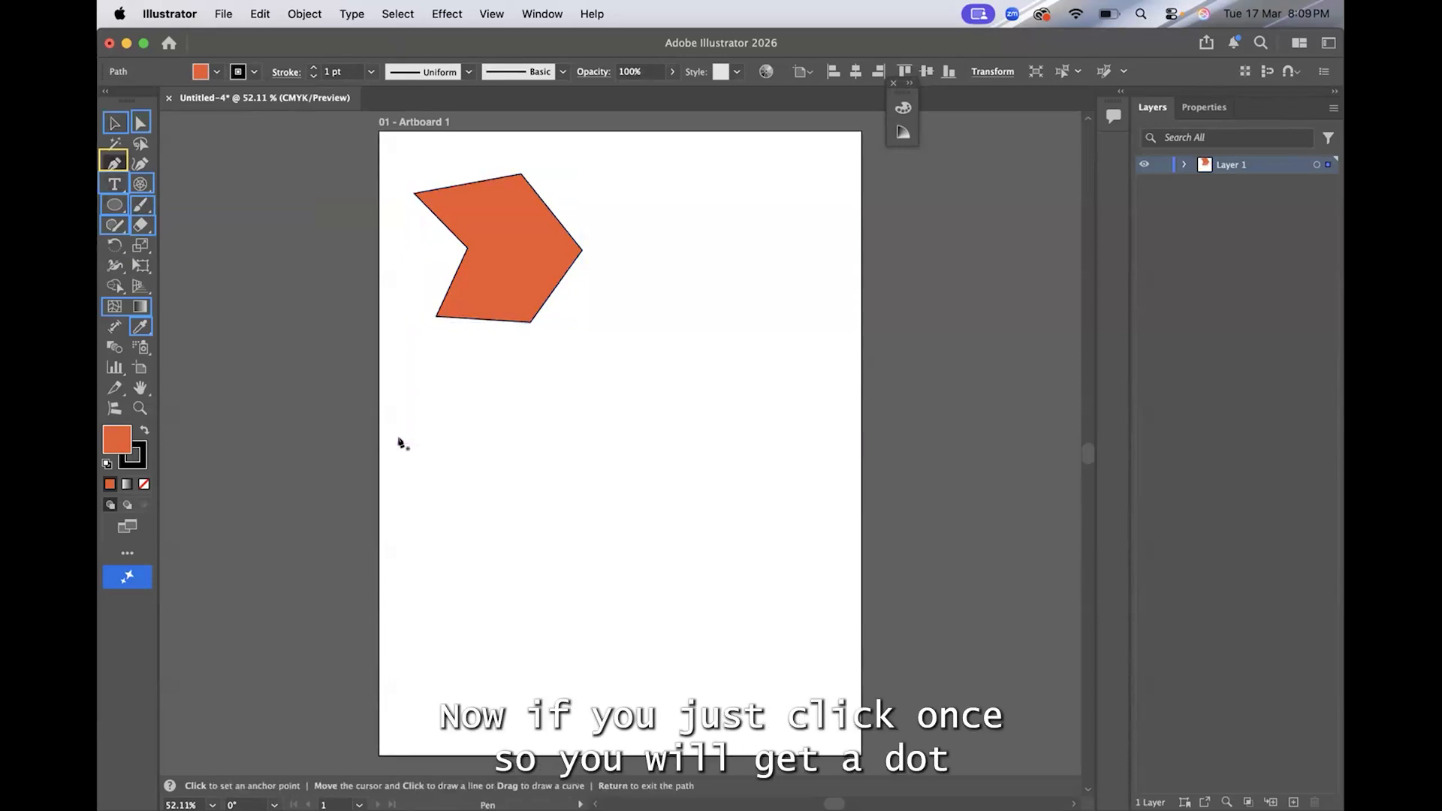
drag(400, 443, 455, 445)
click(455, 444)
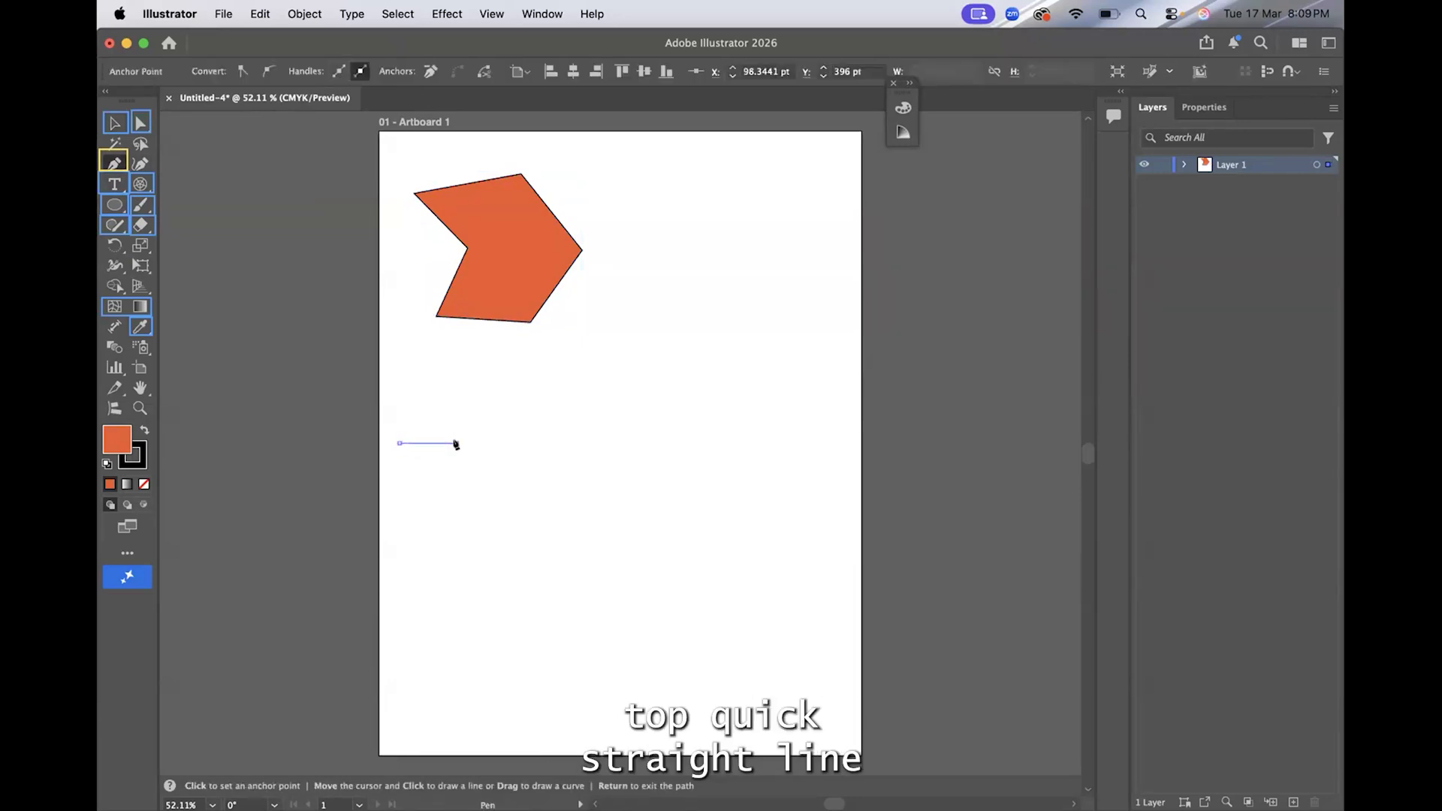
click(501, 443)
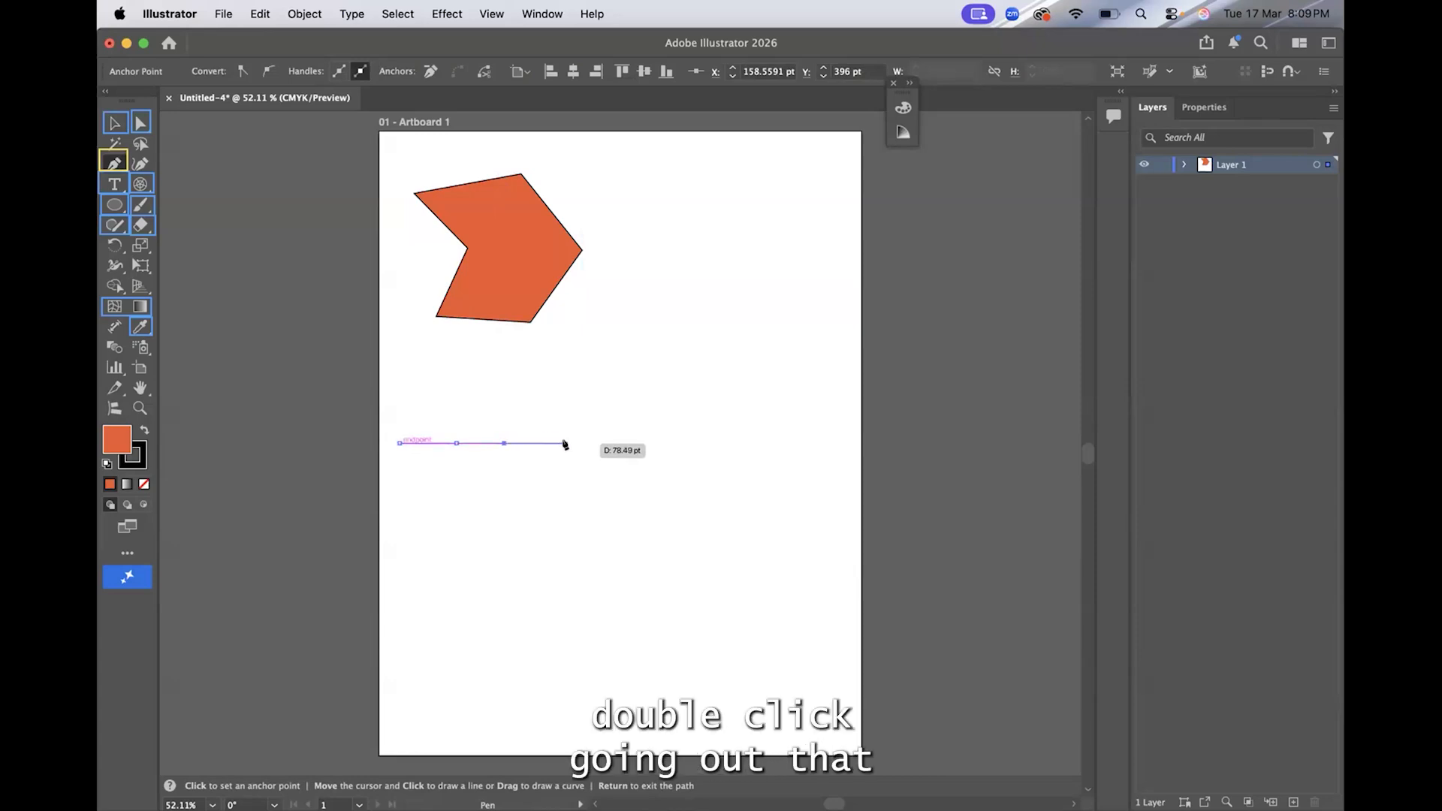
drag(567, 443, 589, 414)
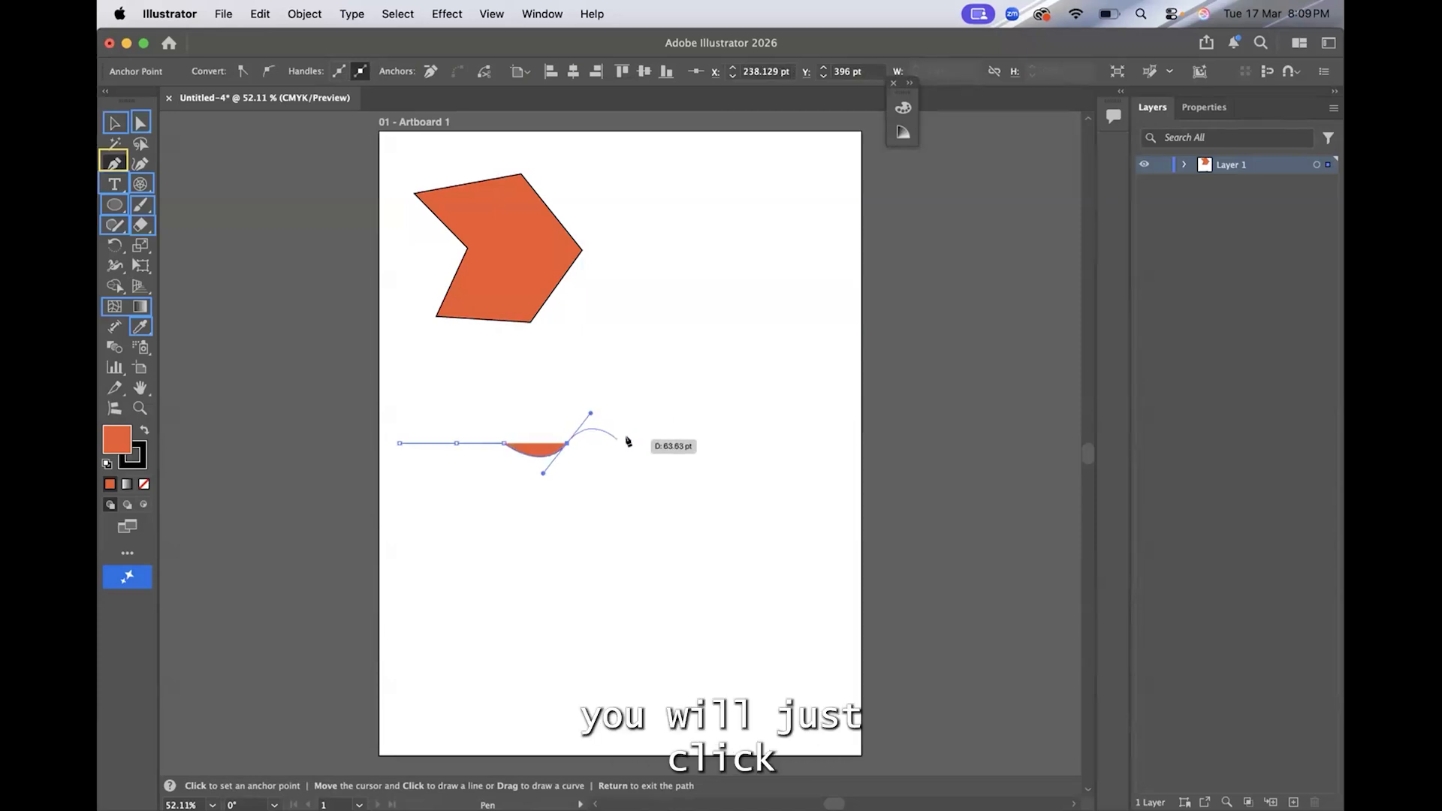
drag(630, 444, 781, 471)
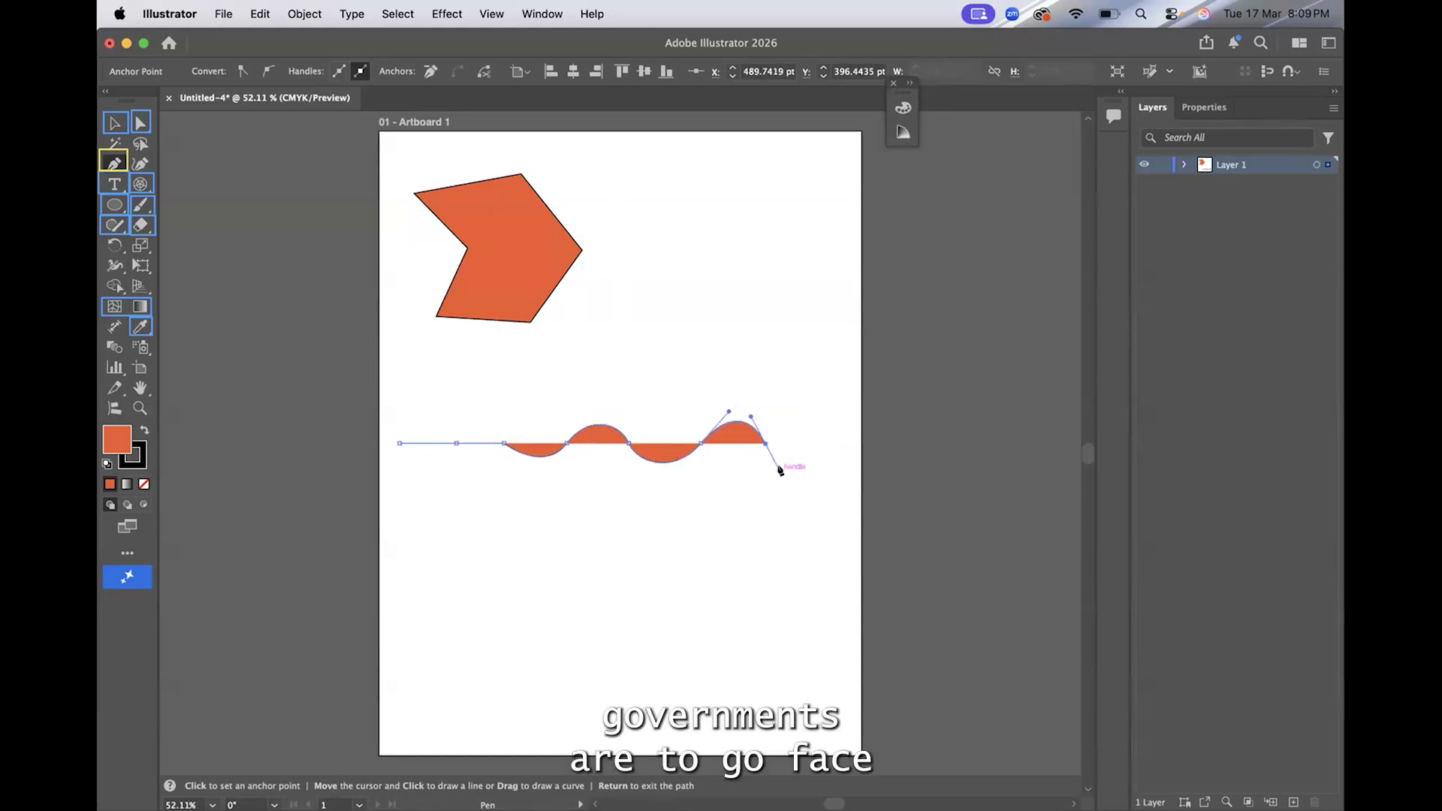
key(Return)
Draw a second open Pen wave below the first, with a downward curve about 119 pt wide and an upward curve about 96 pt wide
click(399, 569)
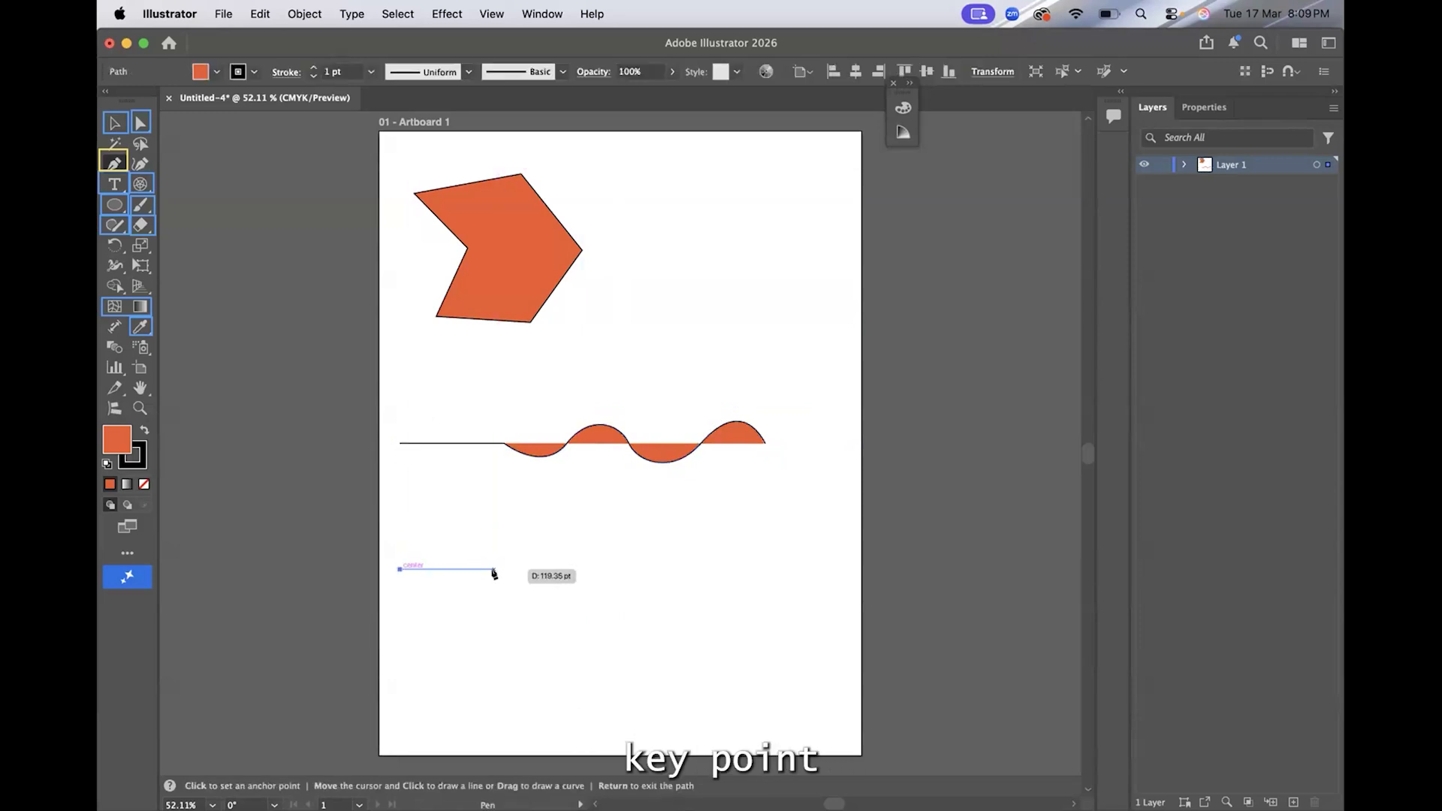
click(494, 570)
drag(507, 553, 534, 525)
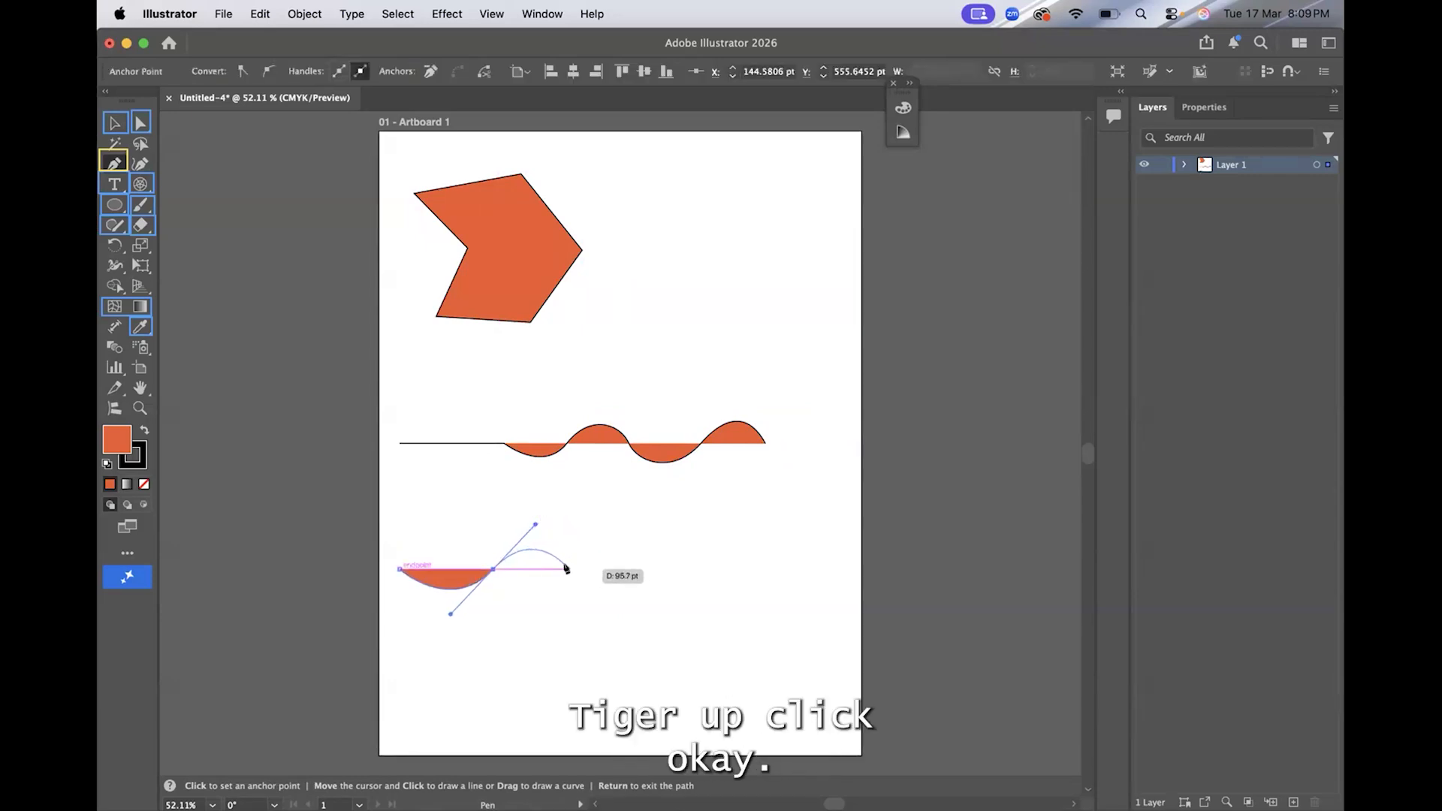
drag(568, 570, 581, 608)
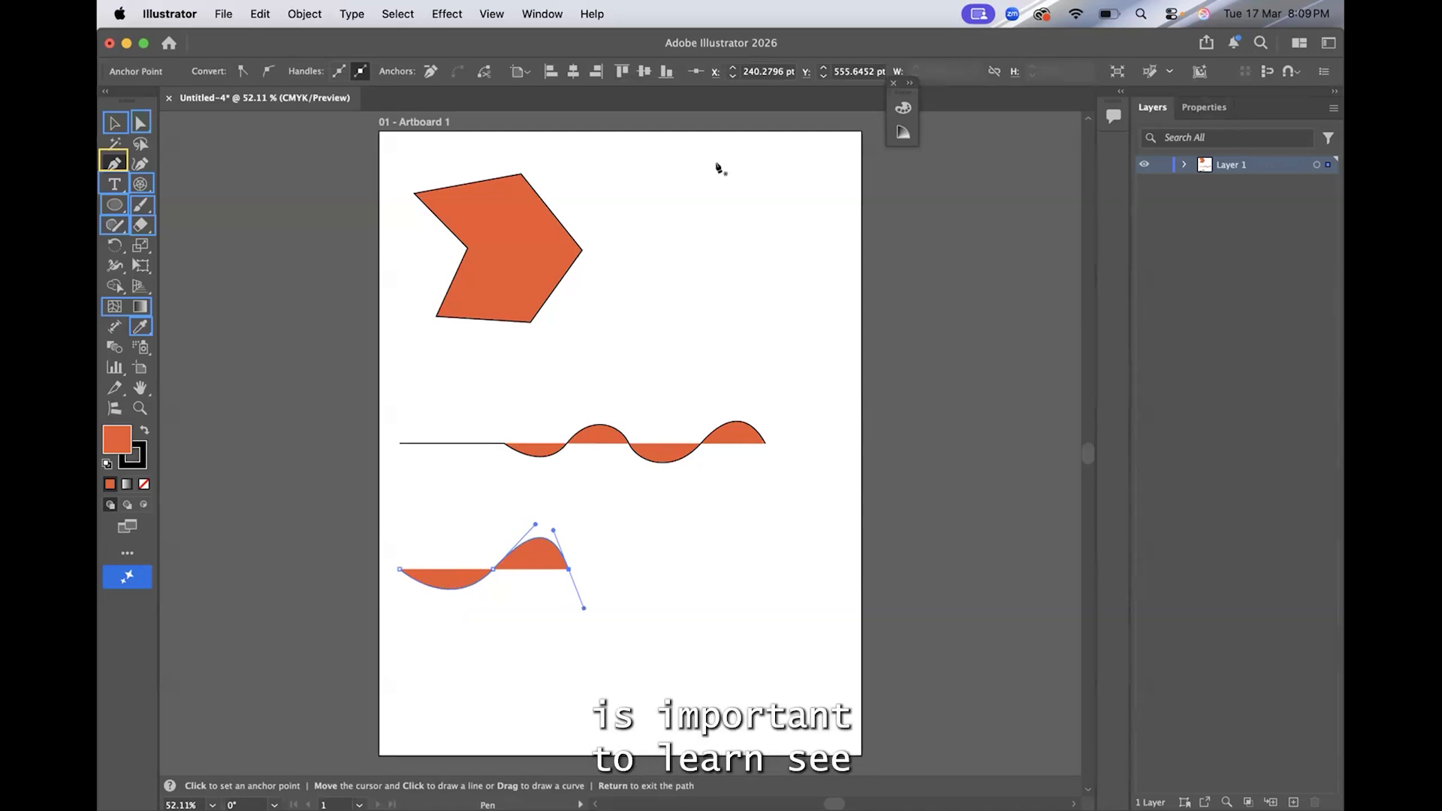
scroll(730, 215, right, 2)
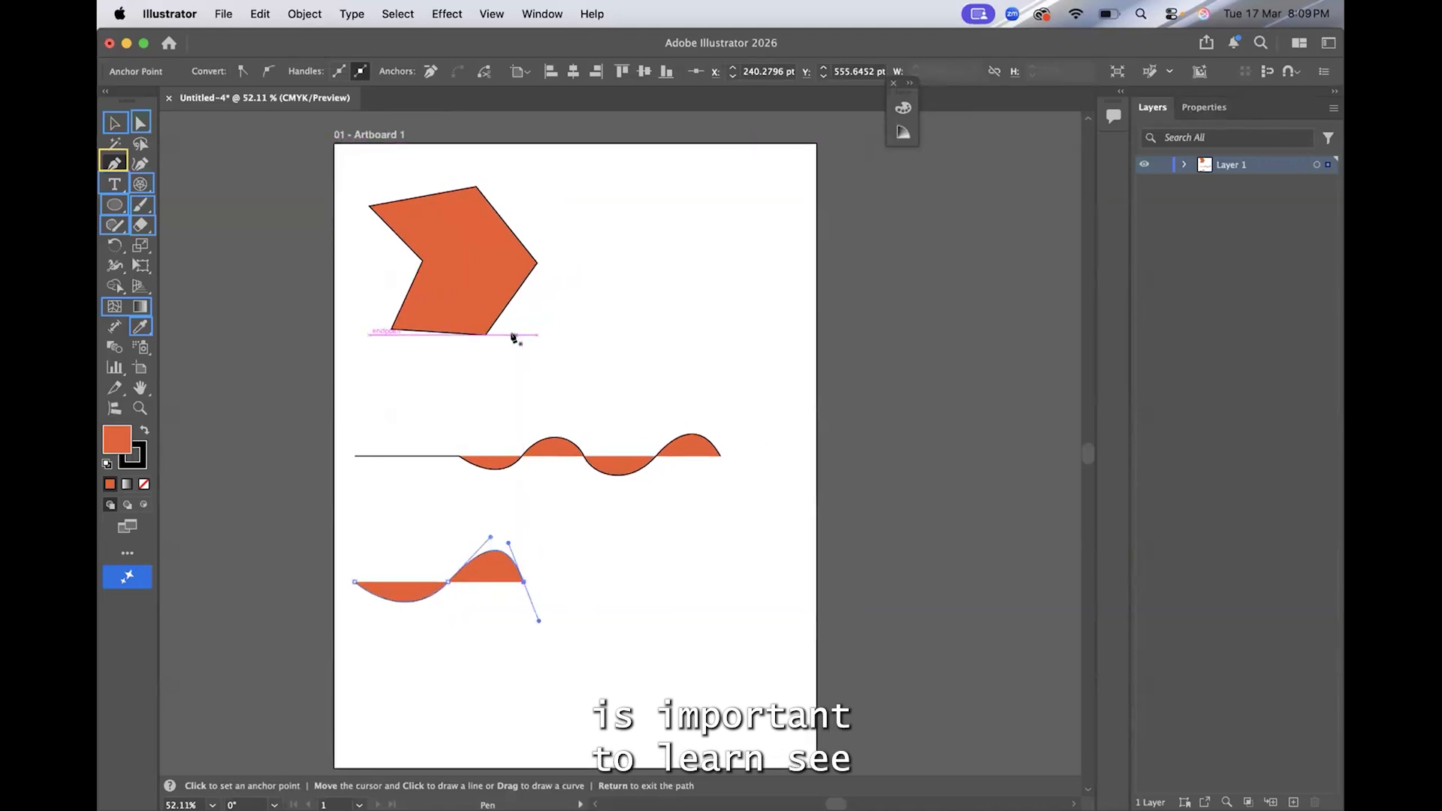
key(Return)
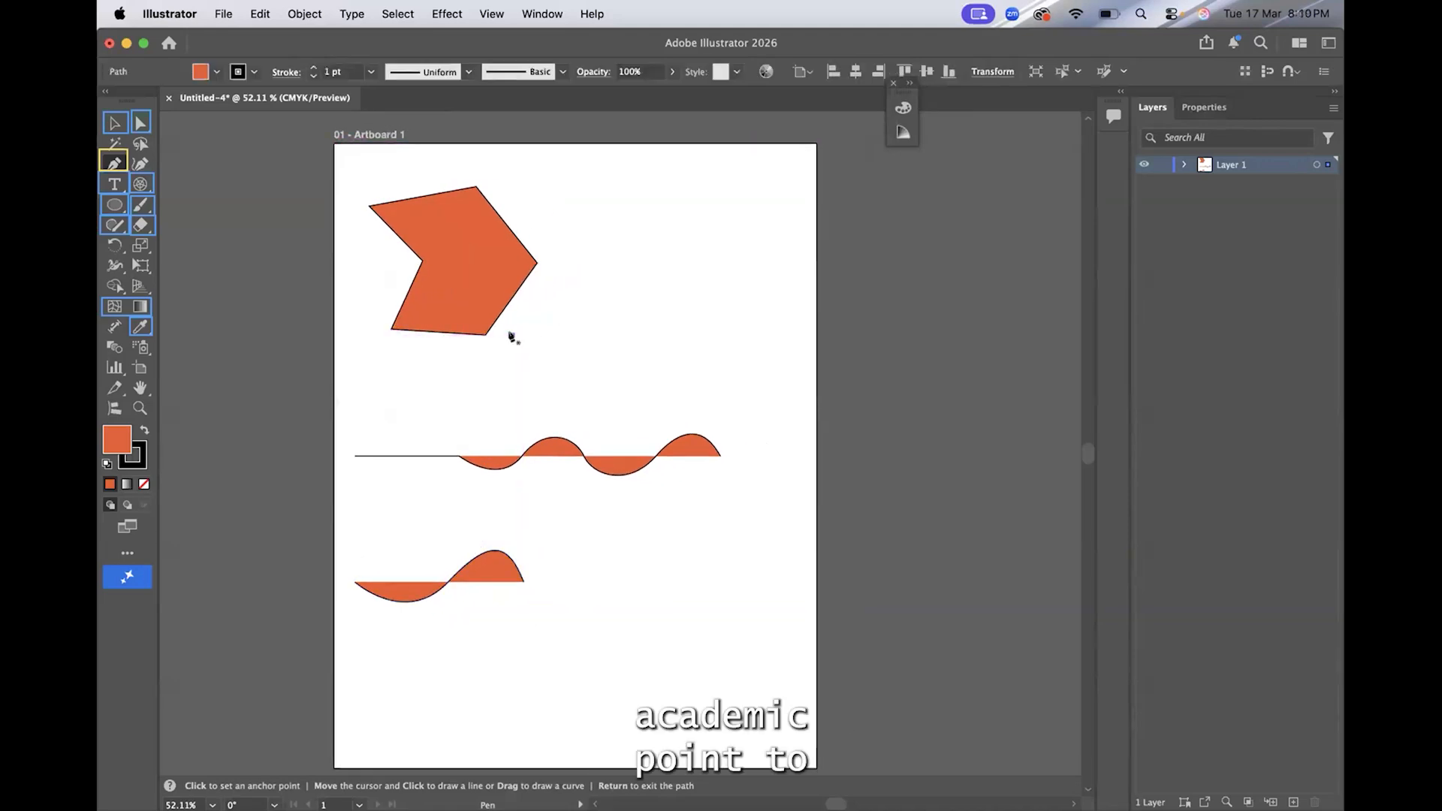
Draw a scalloped Pen path of four downward curves, each about 100 pt wide, beside the polygon, removing the outgoing handles between curves, and deselect it
click(513, 335)
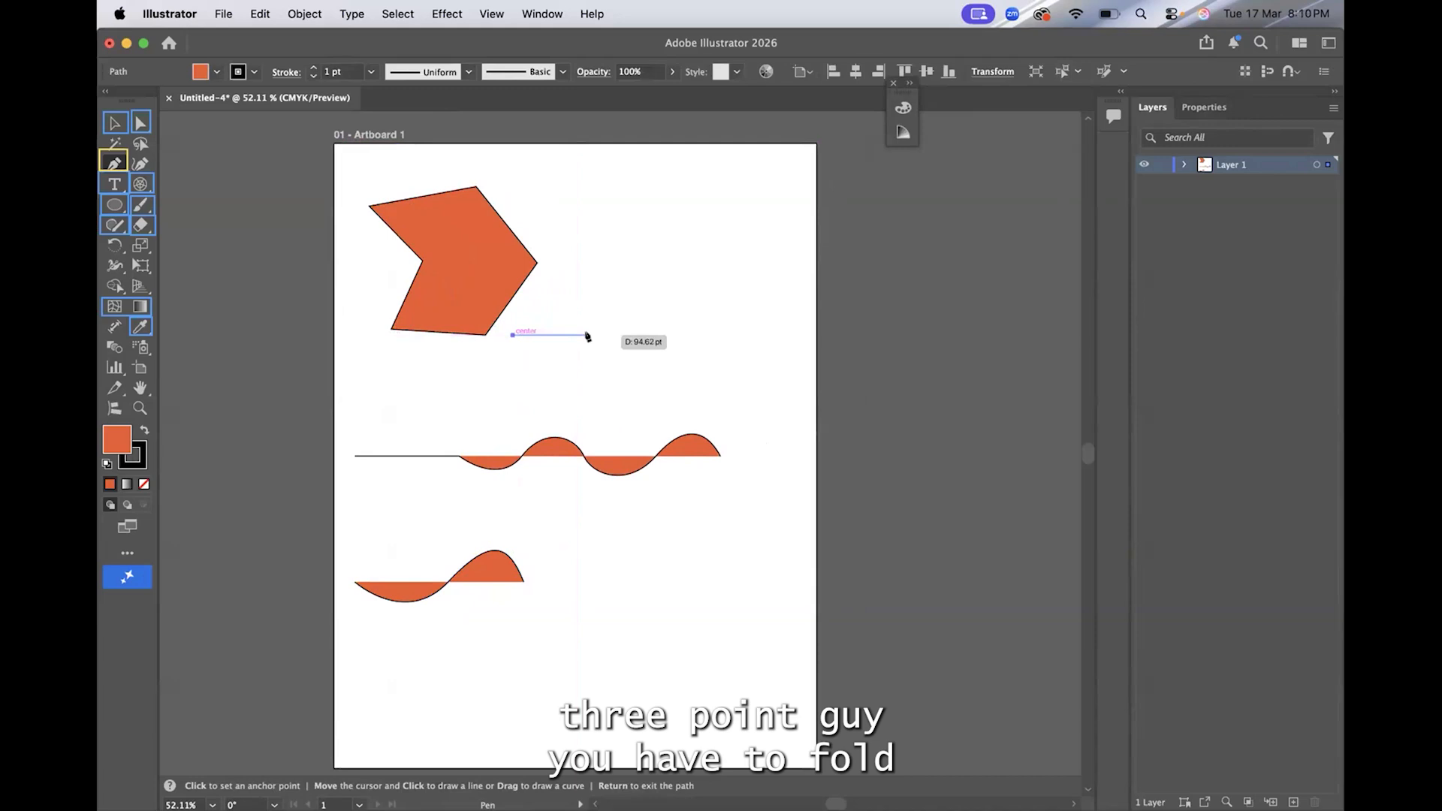
click(588, 335)
drag(602, 304, 623, 295)
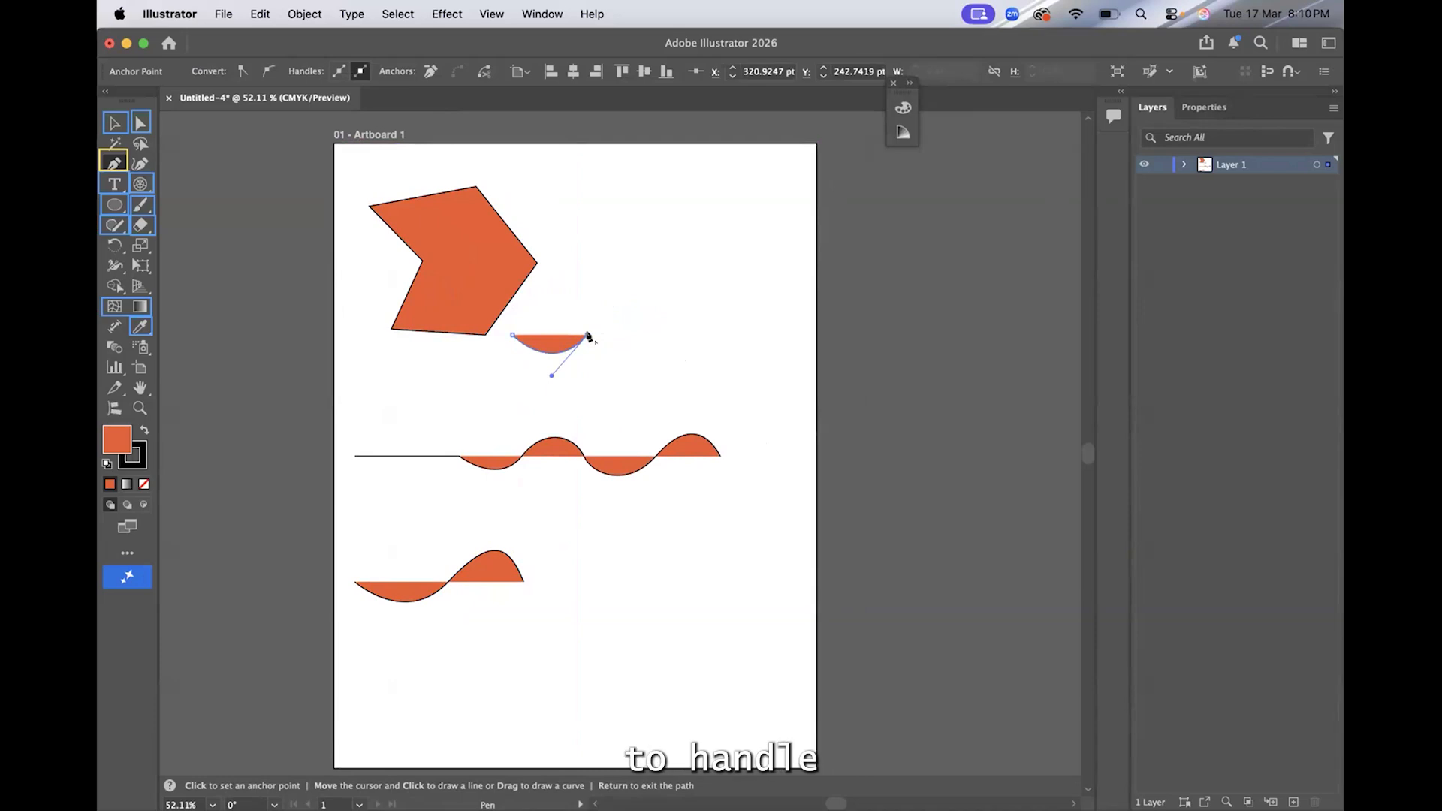
click(669, 335)
drag(702, 304, 713, 295)
click(669, 335)
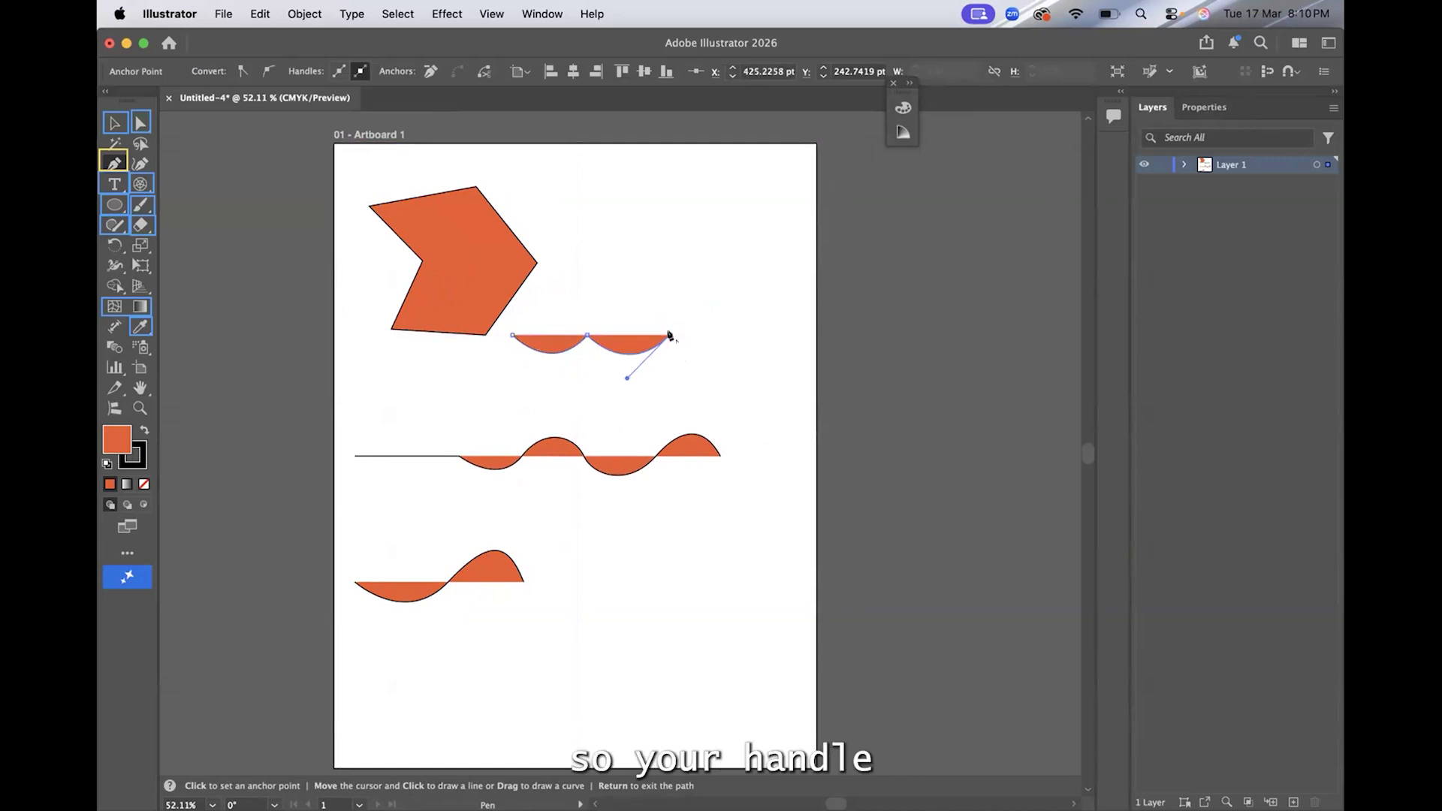
drag(748, 335, 791, 294)
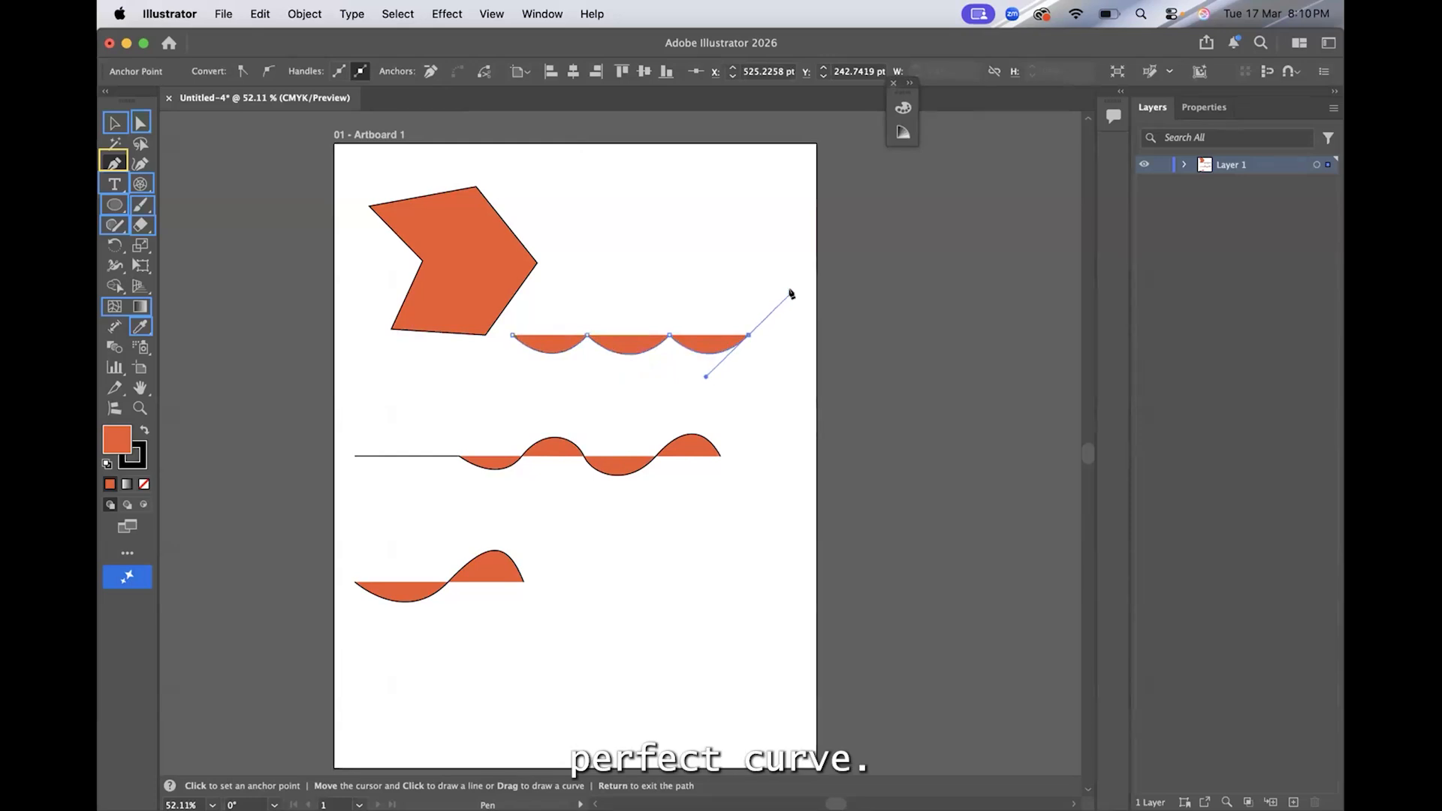
click(749, 335)
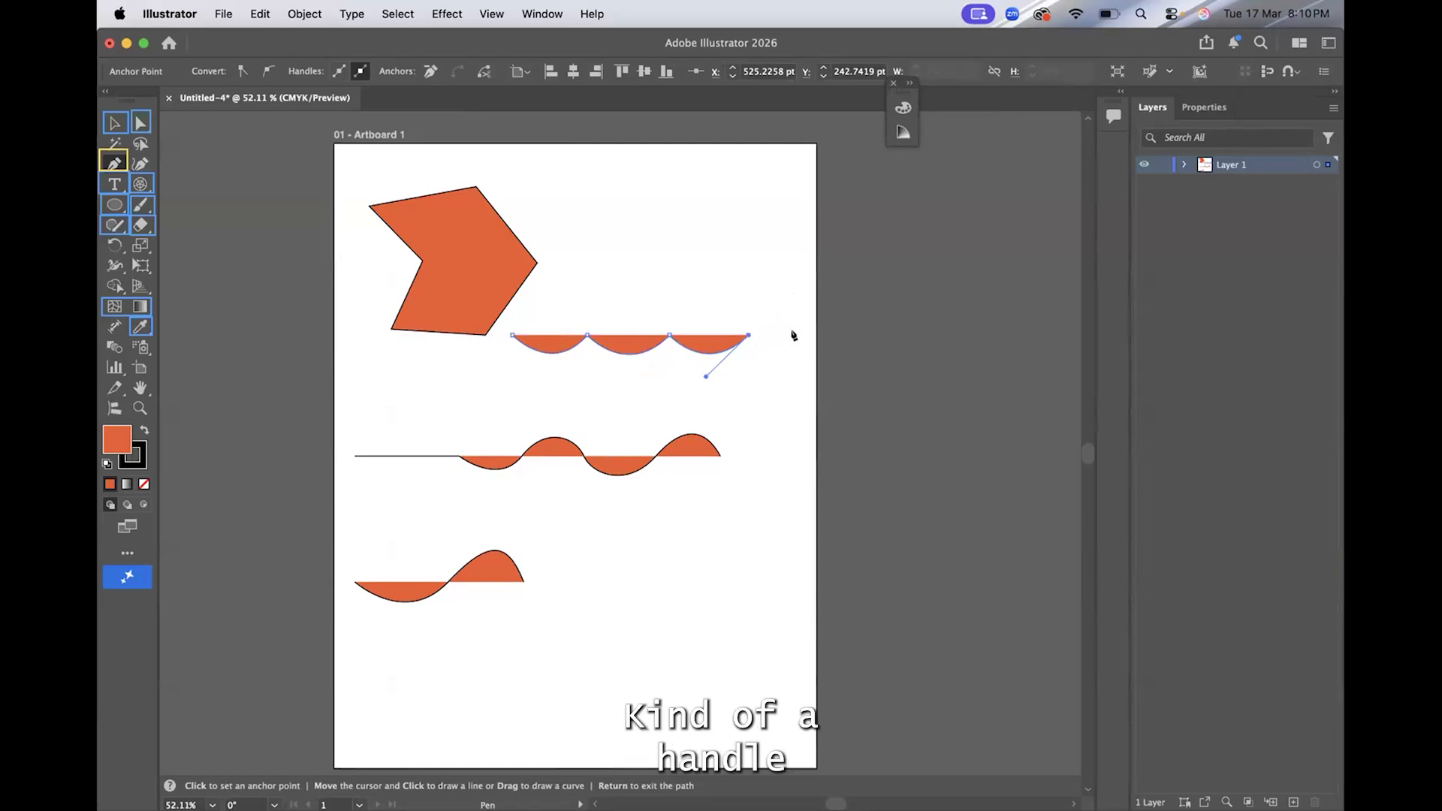
click(824, 336)
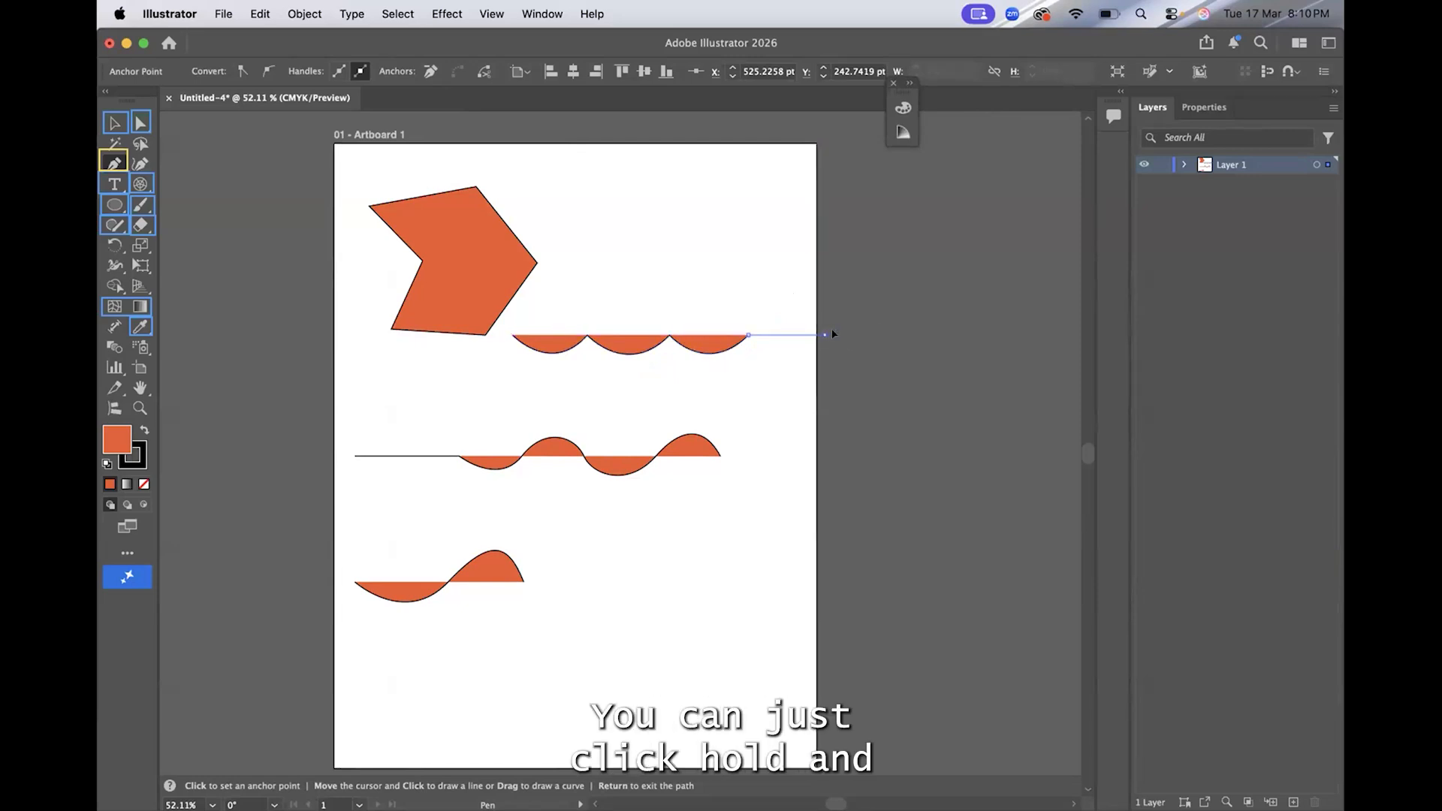
drag(863, 307, 861, 295)
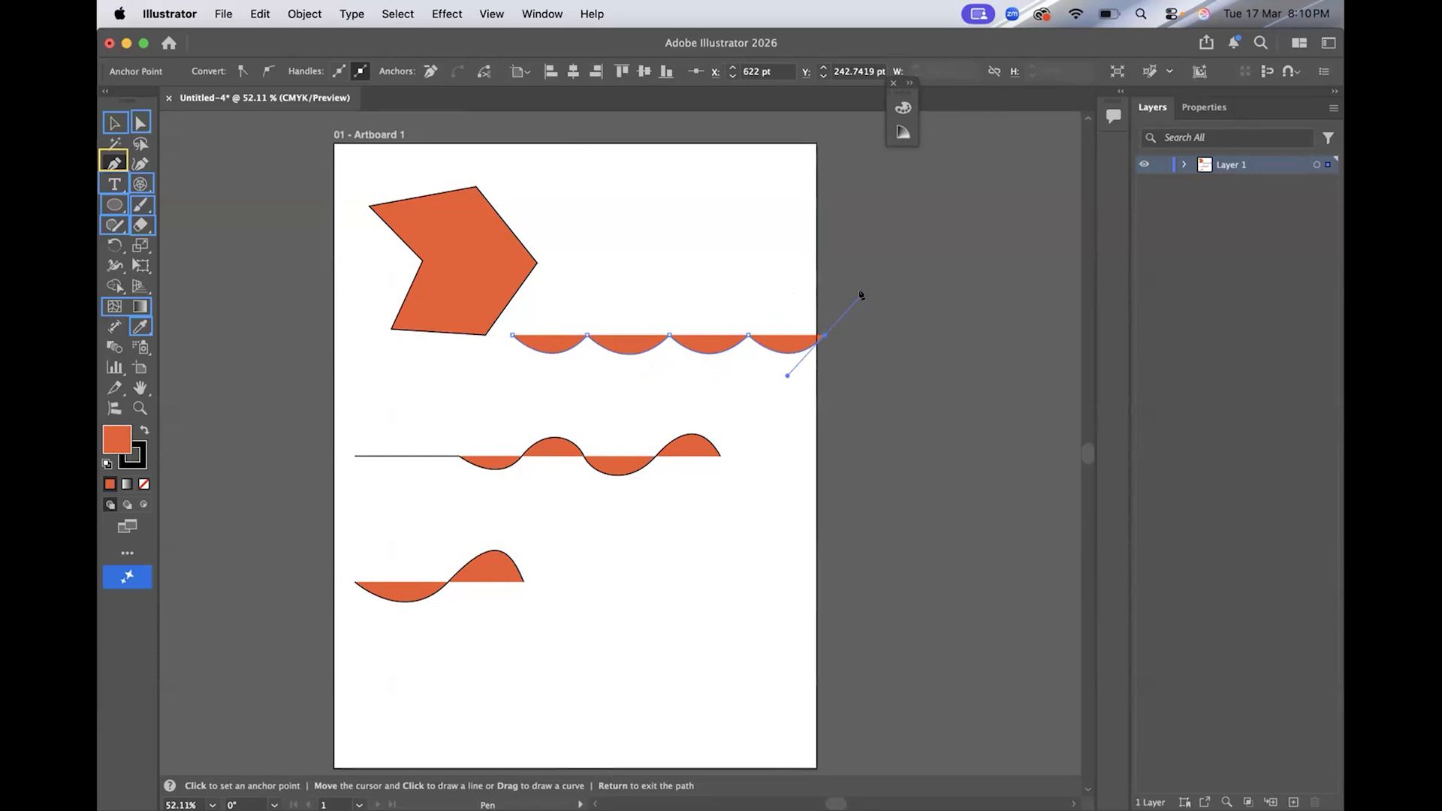
click(114, 123)
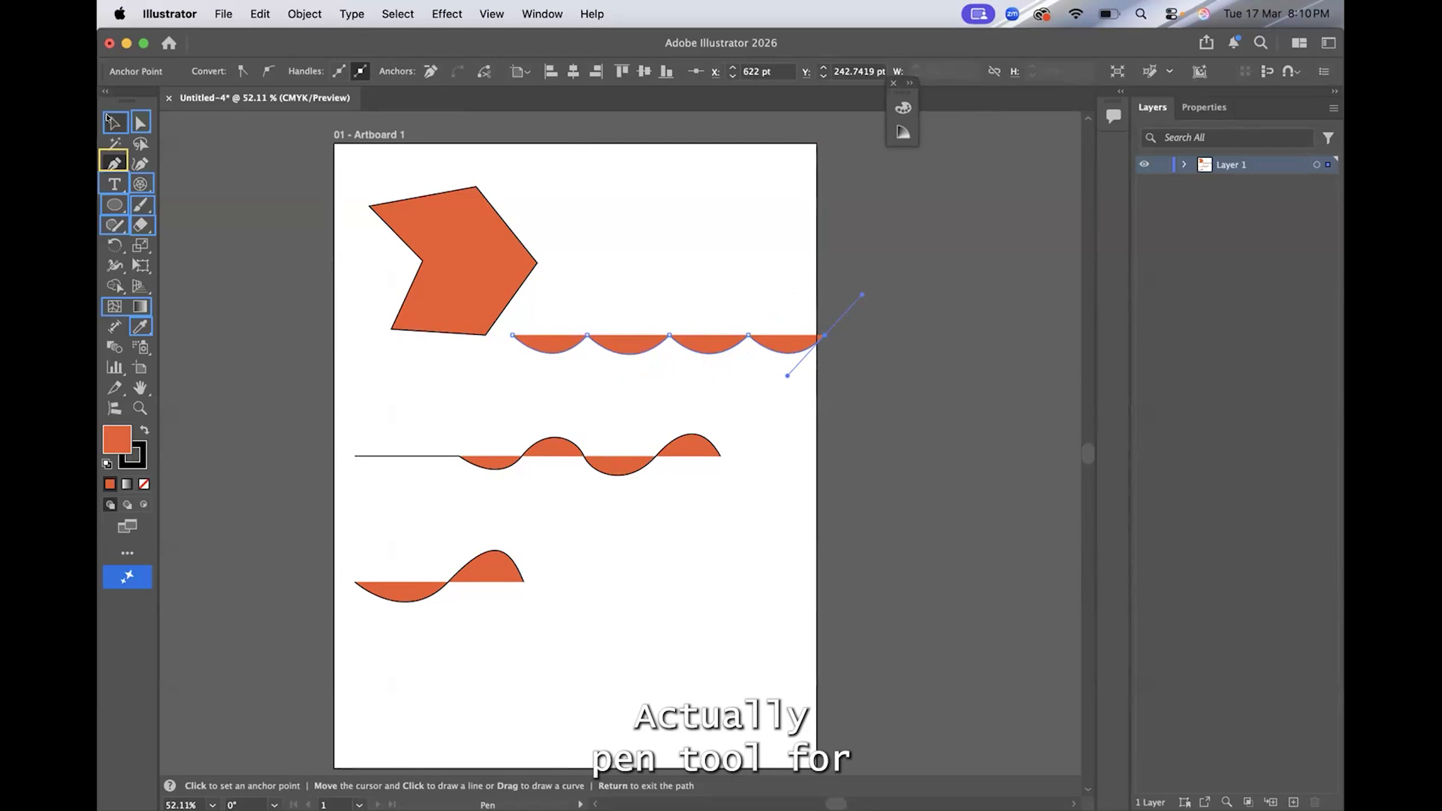
click(185, 217)
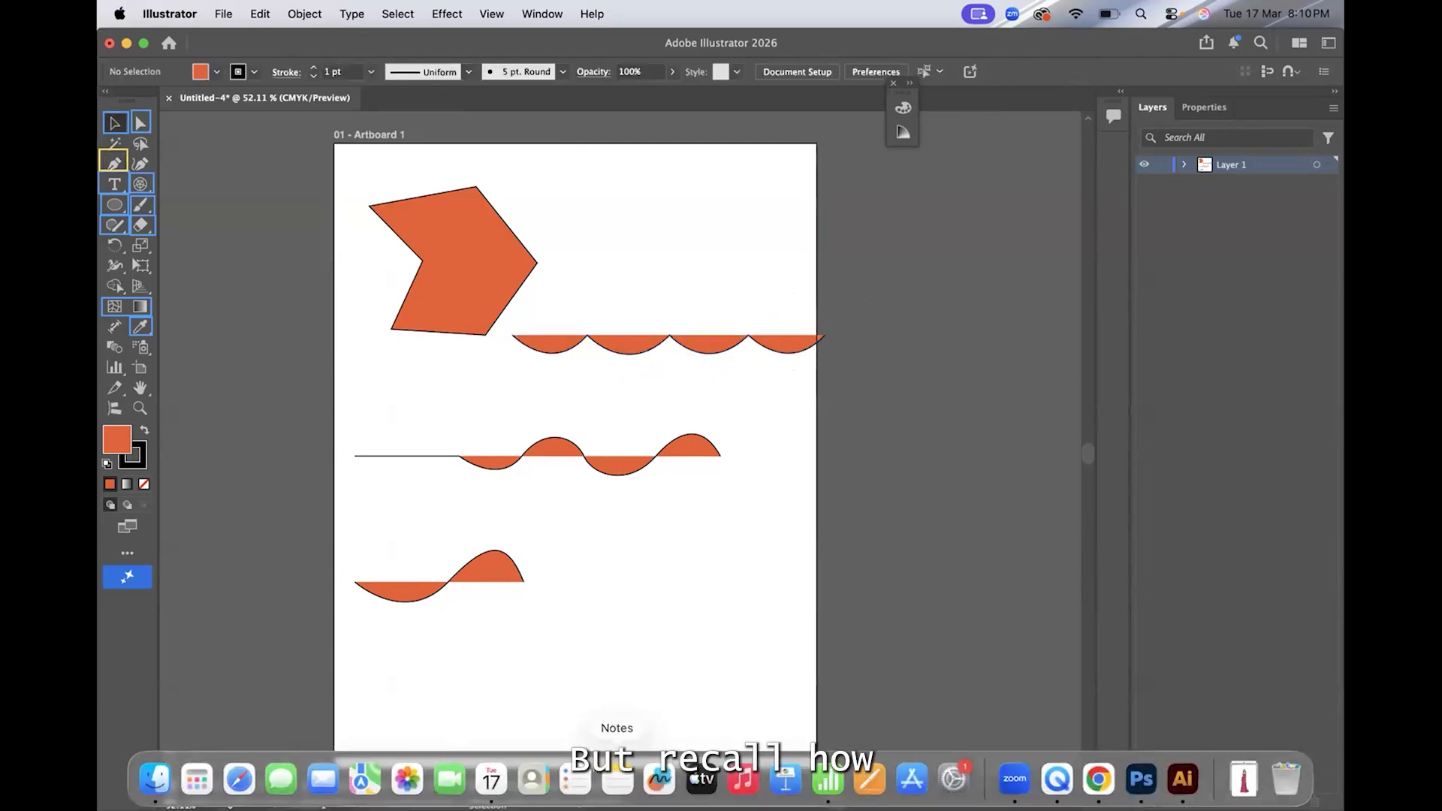
In Google Chrome, search Google for "beiser game" and open The Bézier Game result from bezier.method.ac
click(1098, 780)
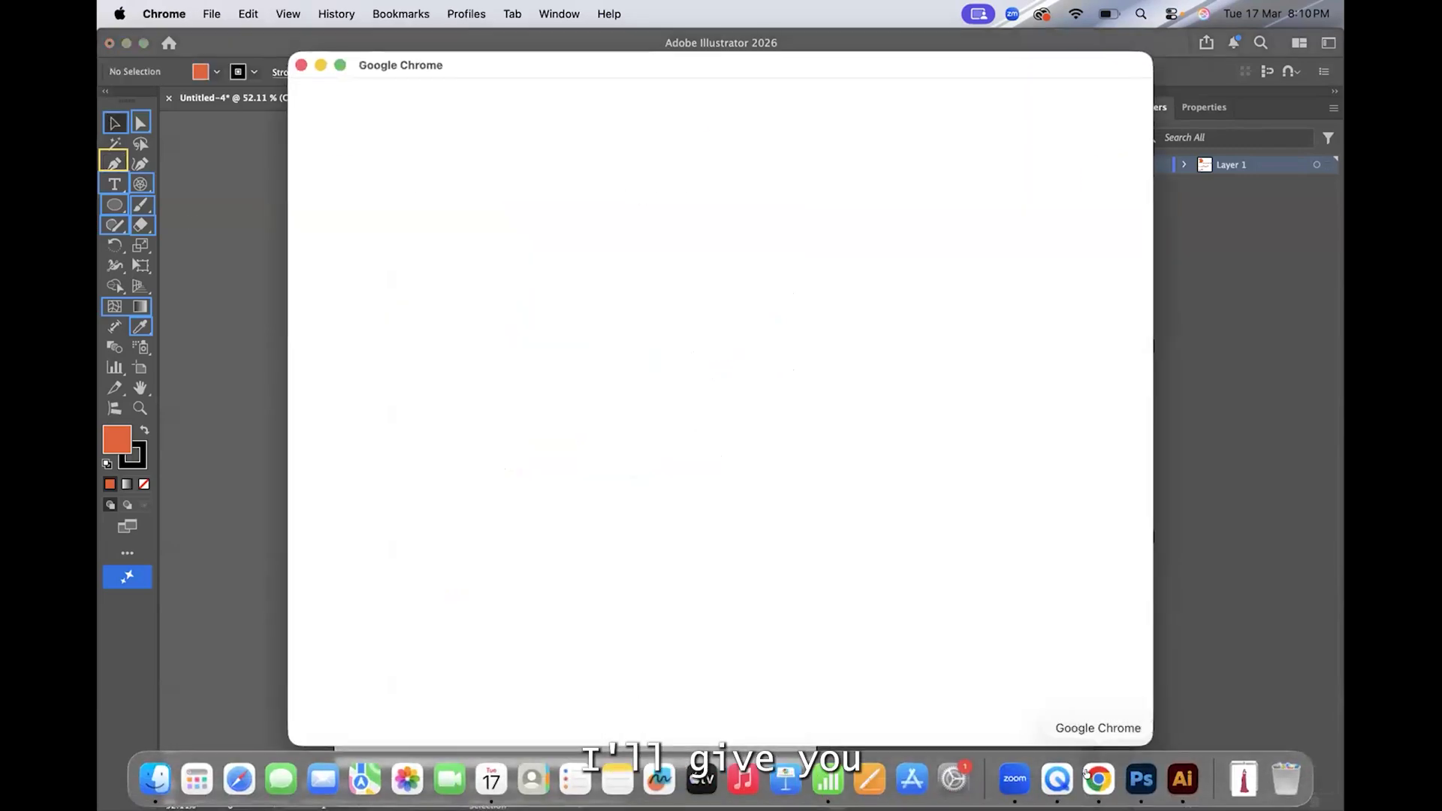
click(947, 376)
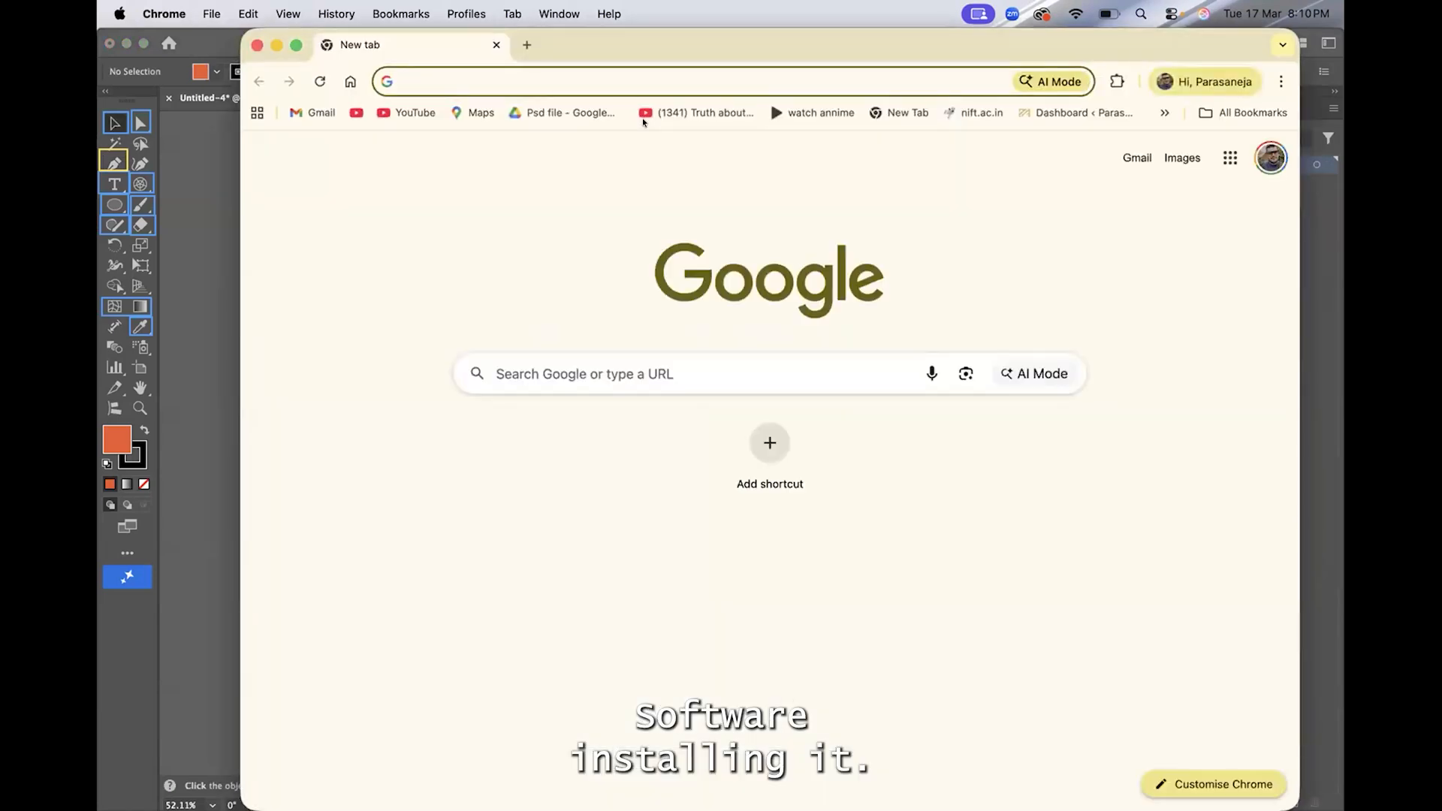
text(beise)
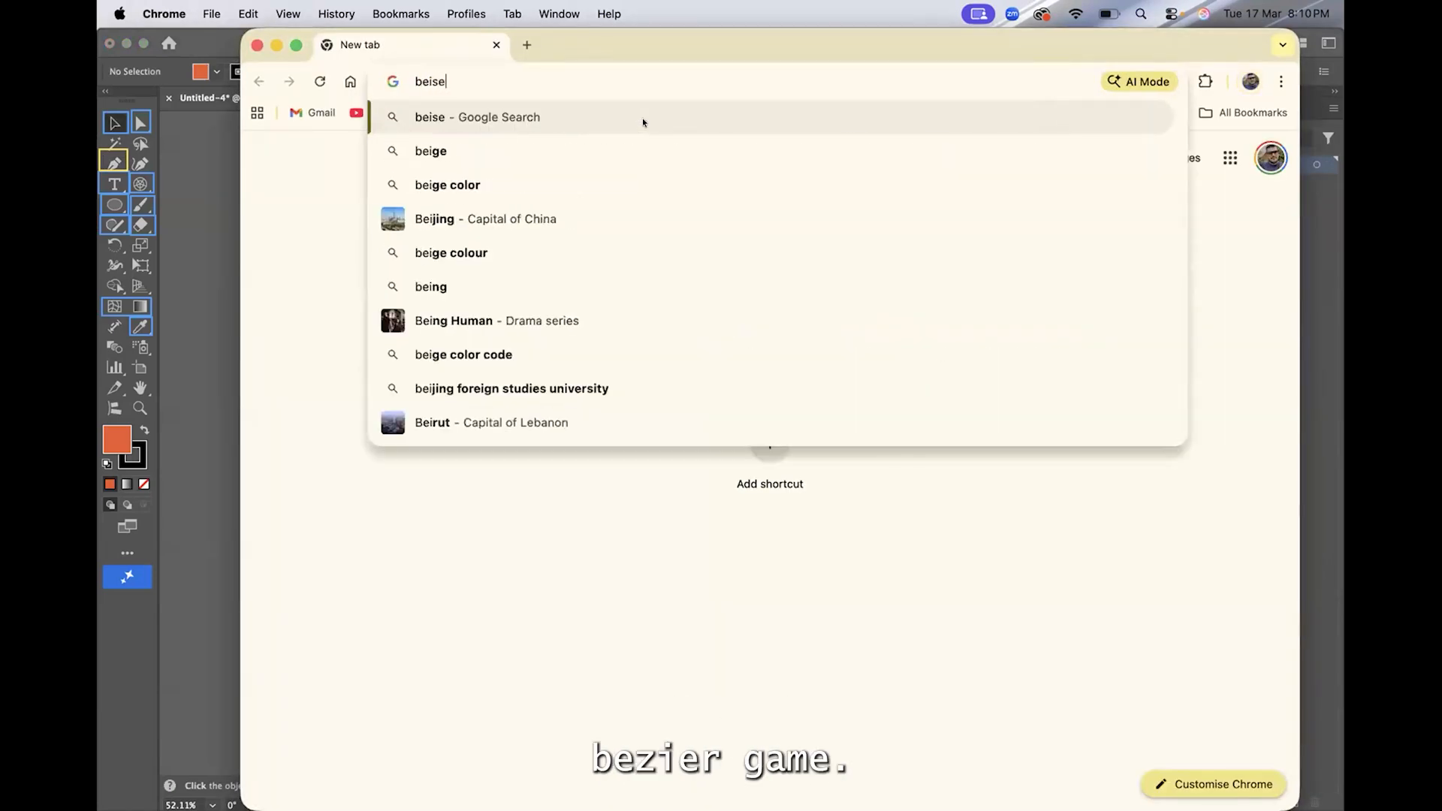
text(r)
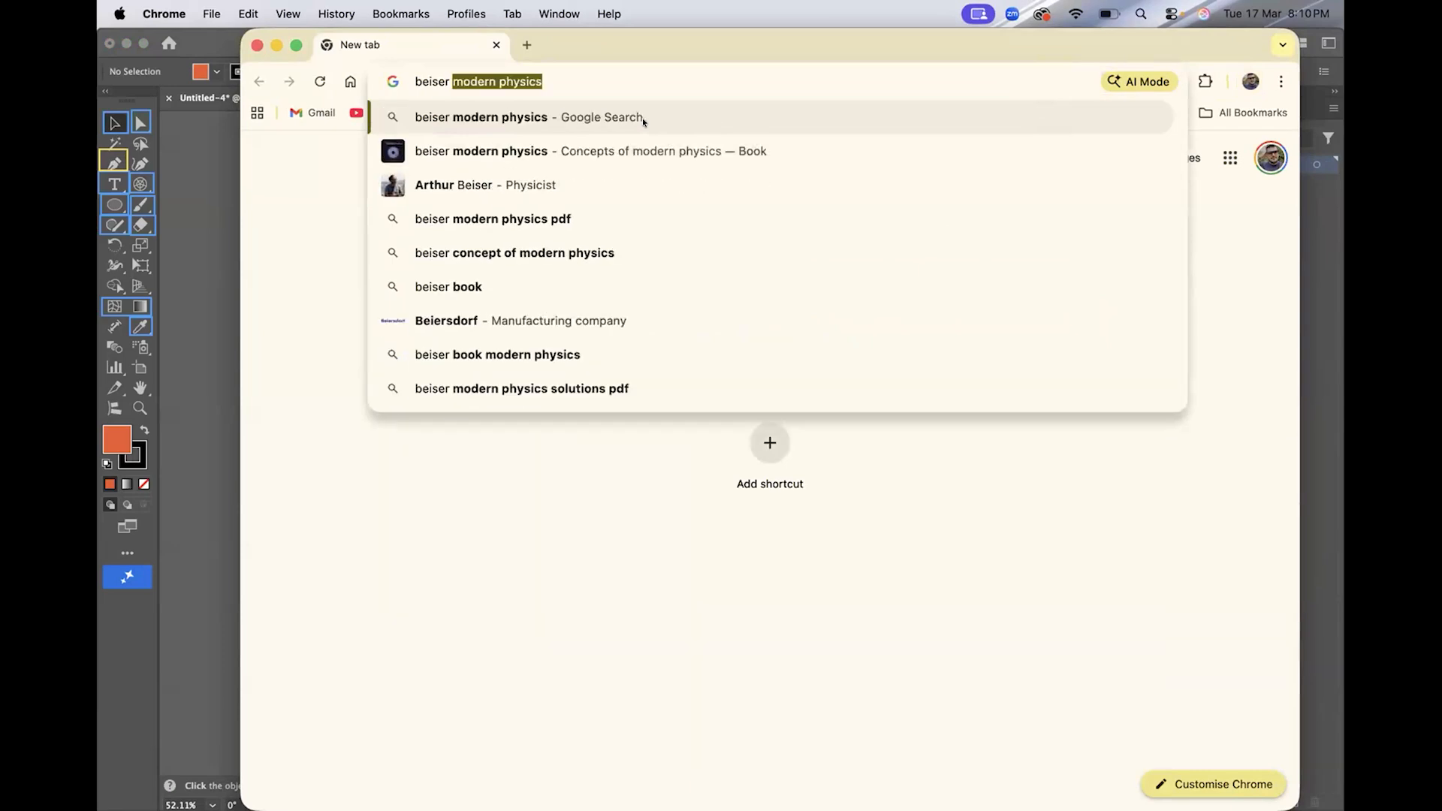
text( game)
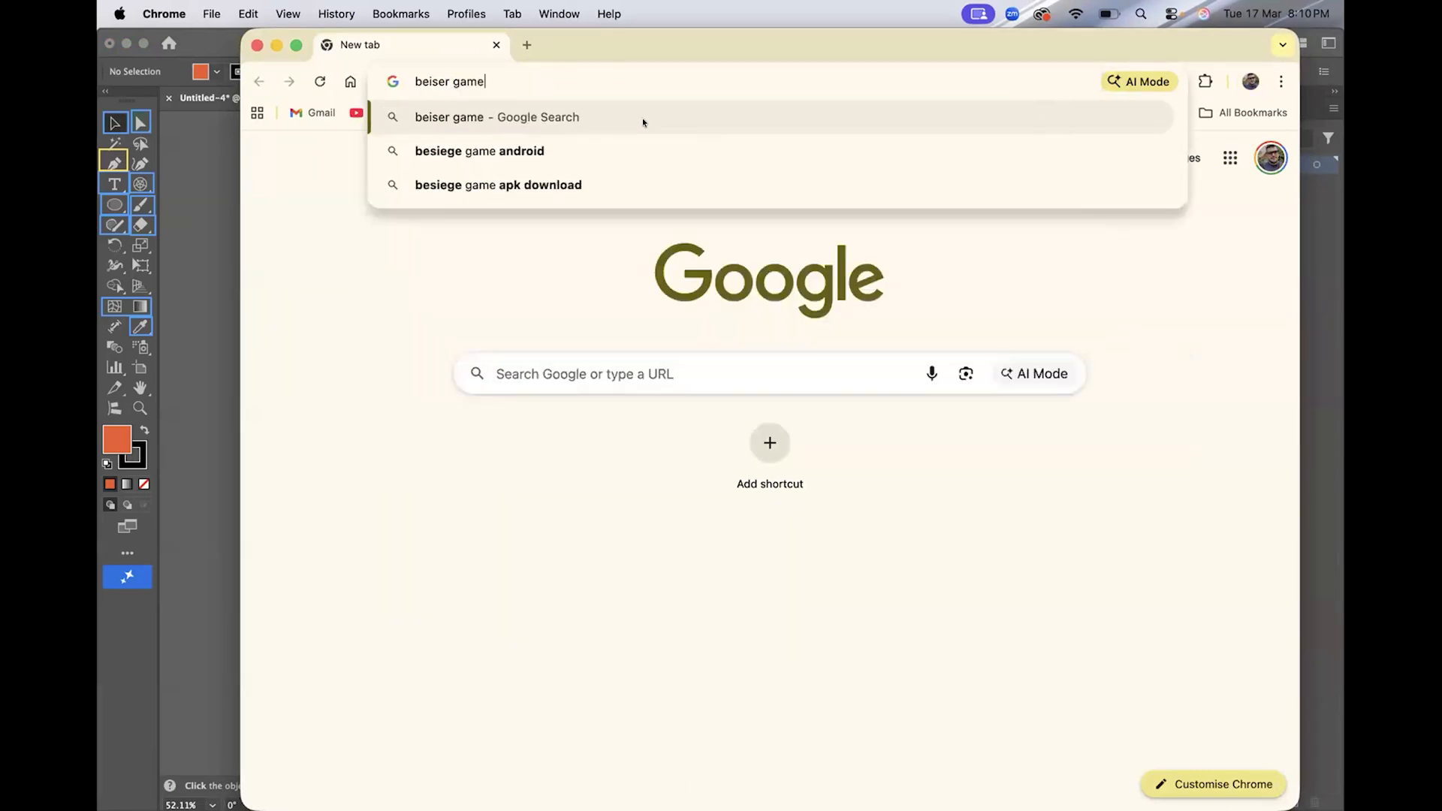
key(Return)
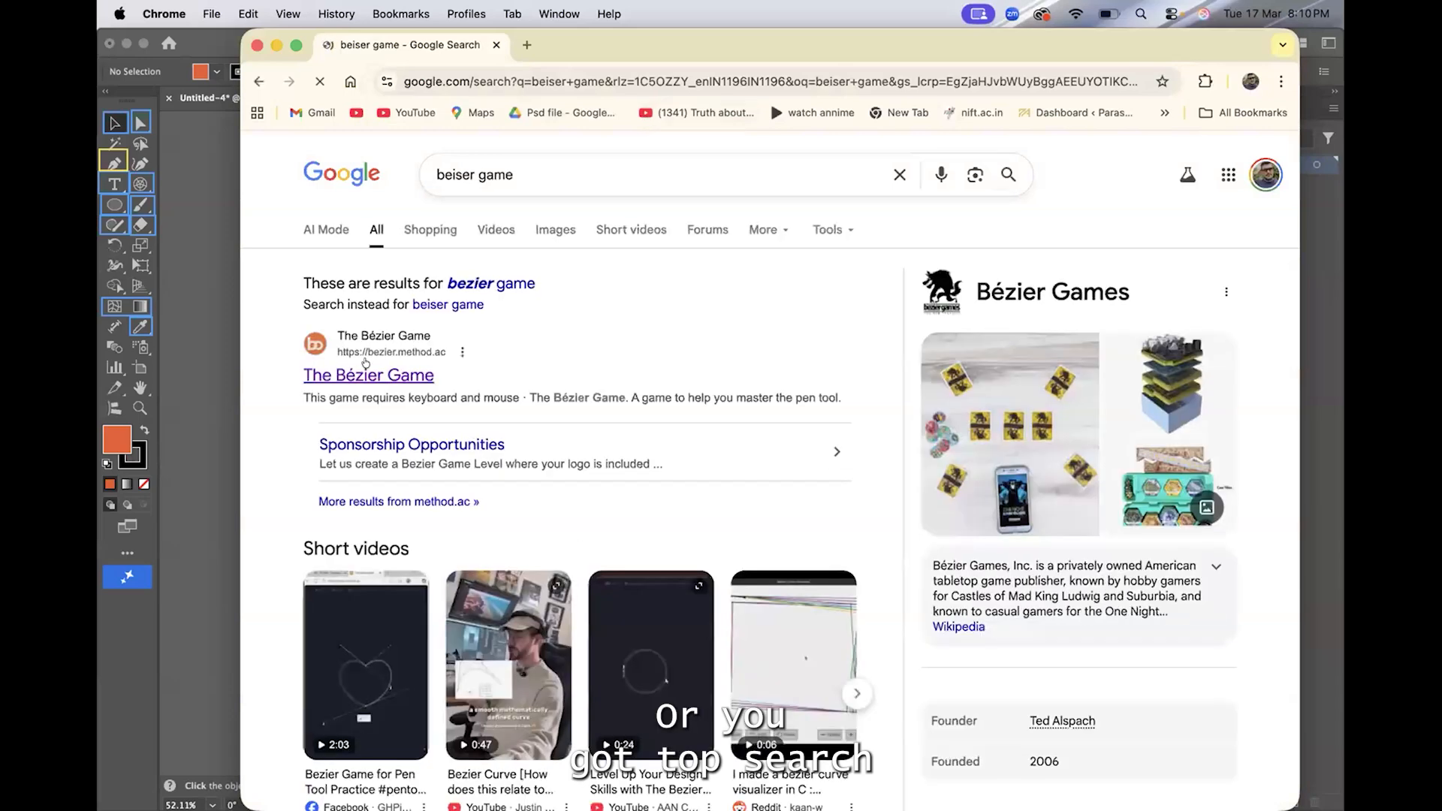
click(364, 364)
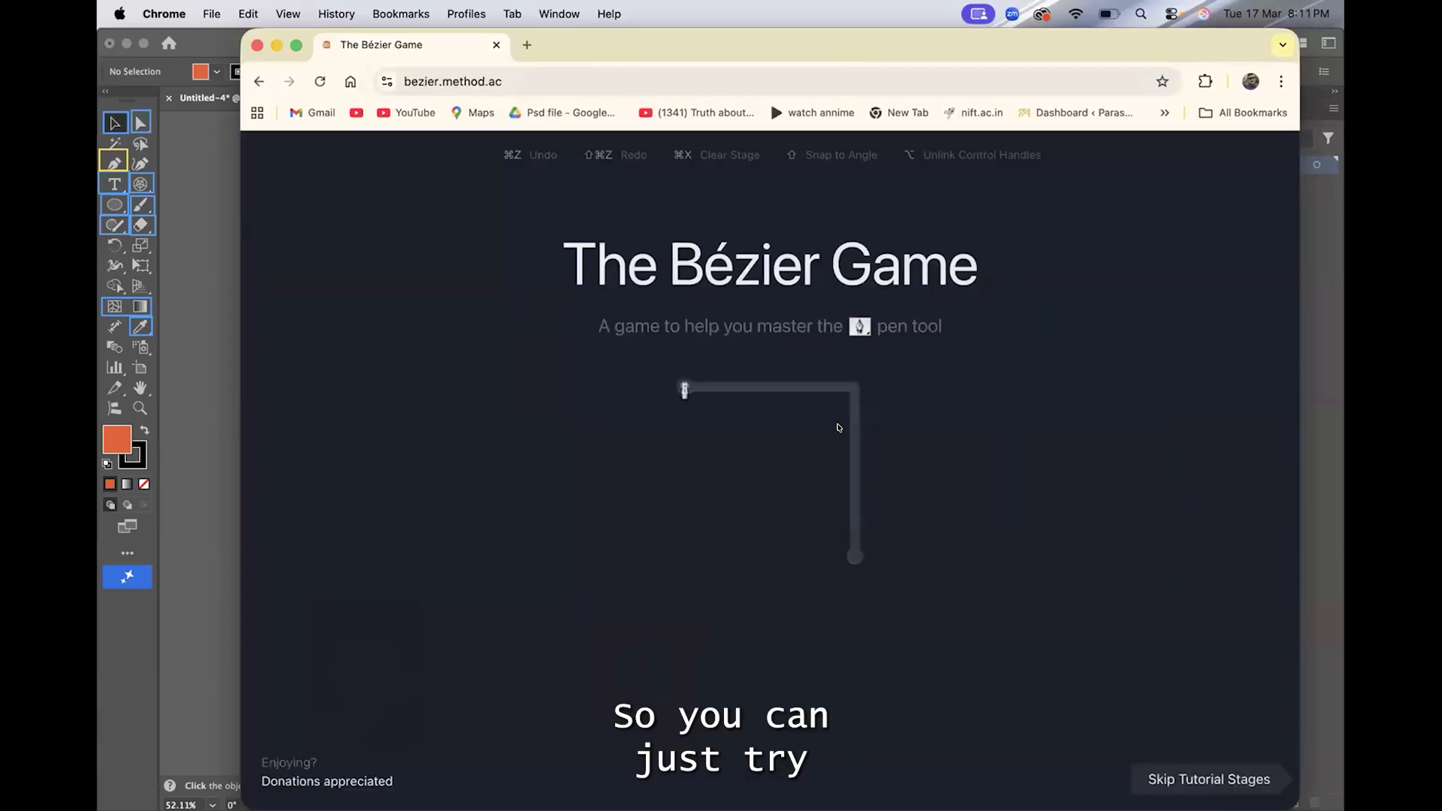
Trace the first tutorial stage's right-angled path with straight segments, placing nodes at the start, the corner and the lower end
click(854, 390)
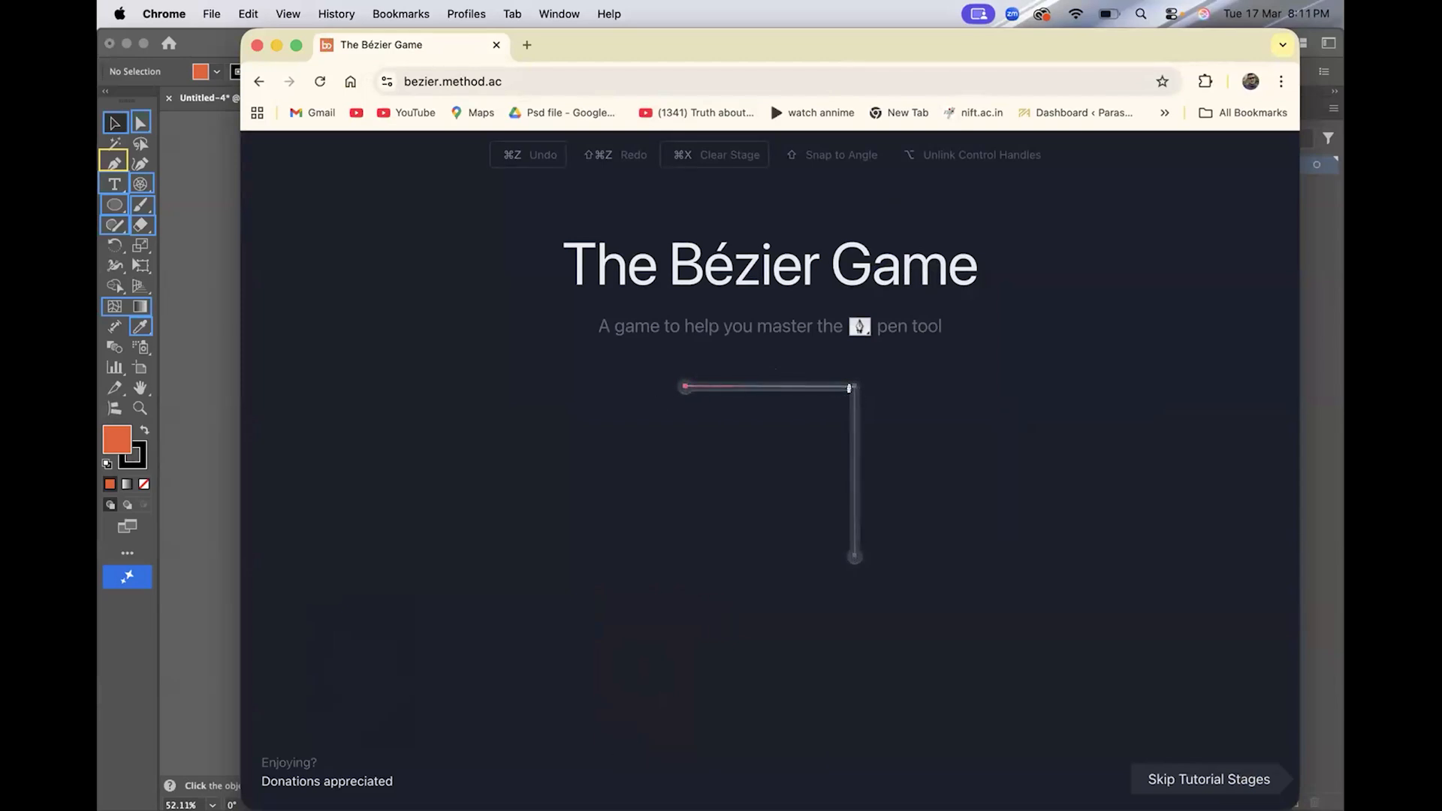
click(854, 560)
click(852, 558)
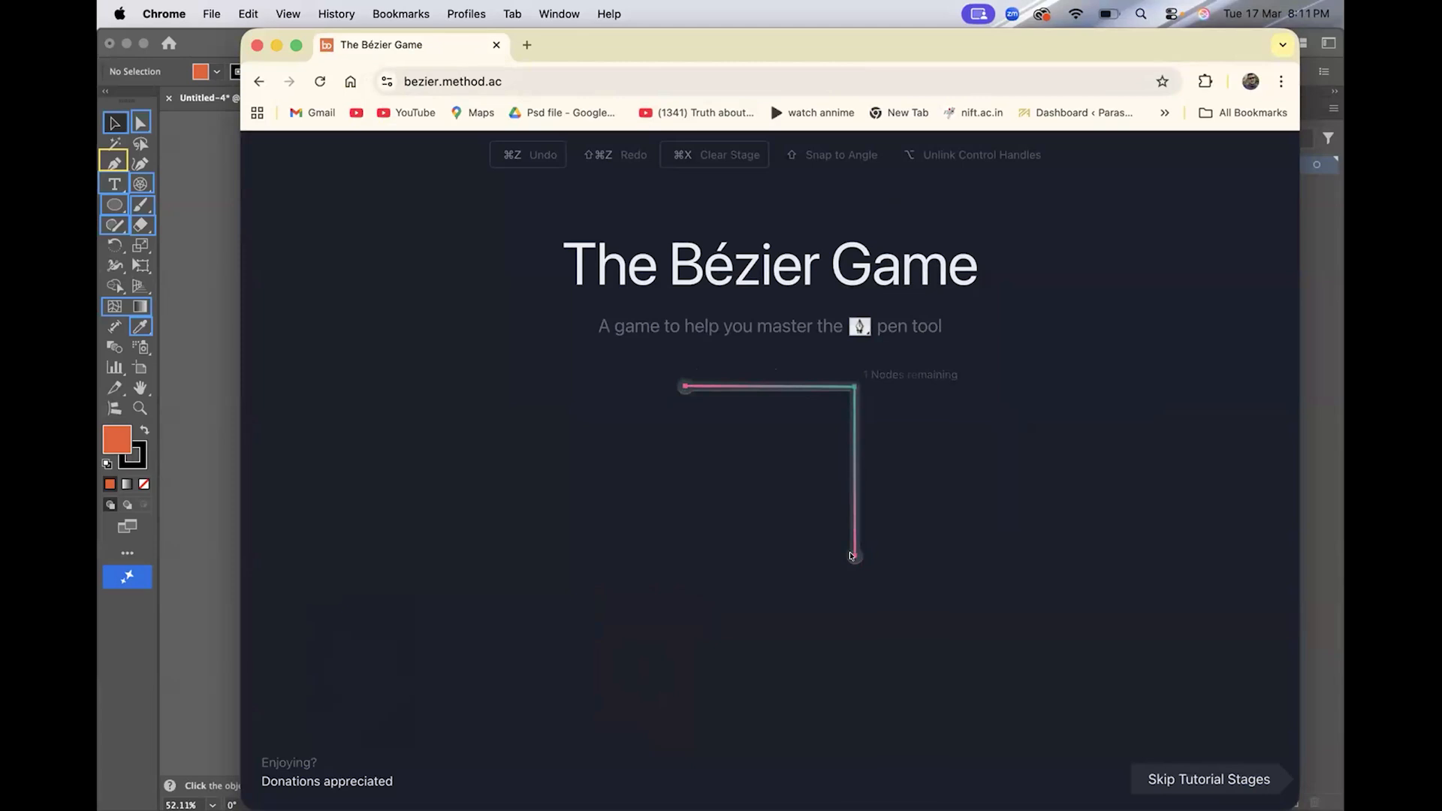